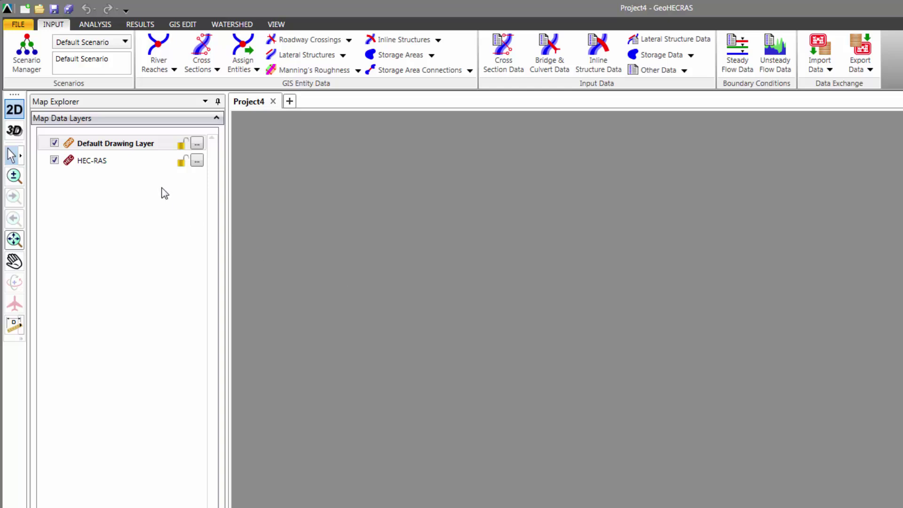
Step: Add a Hybrid Map Bing base map layer through the Map Data Layers menu
right_click(85, 194)
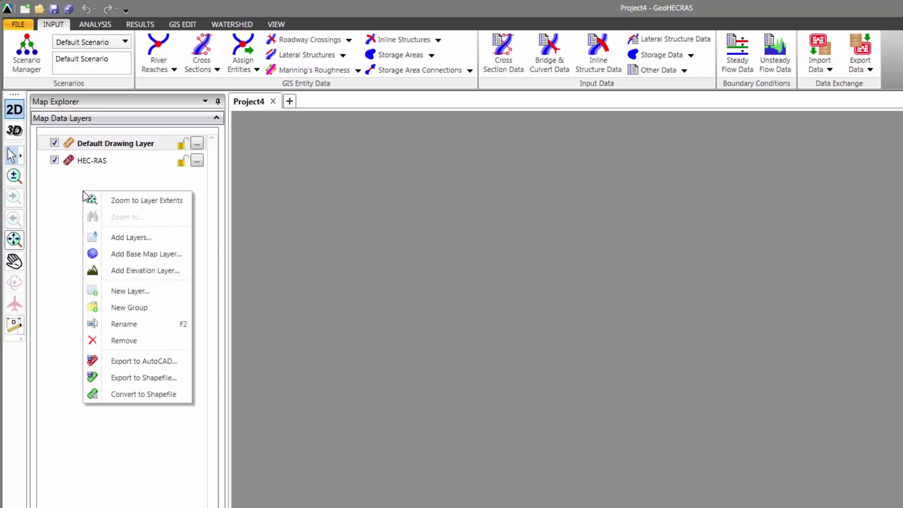
click(103, 257)
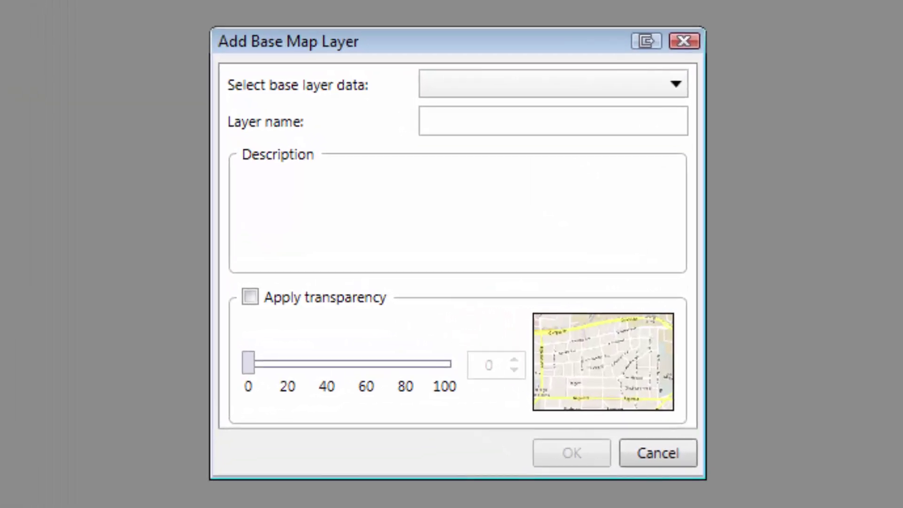
click(475, 89)
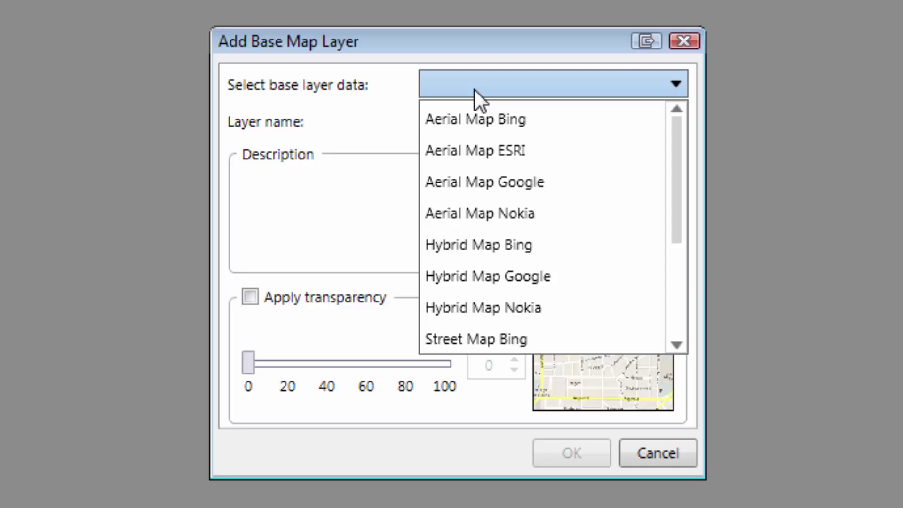
click(477, 246)
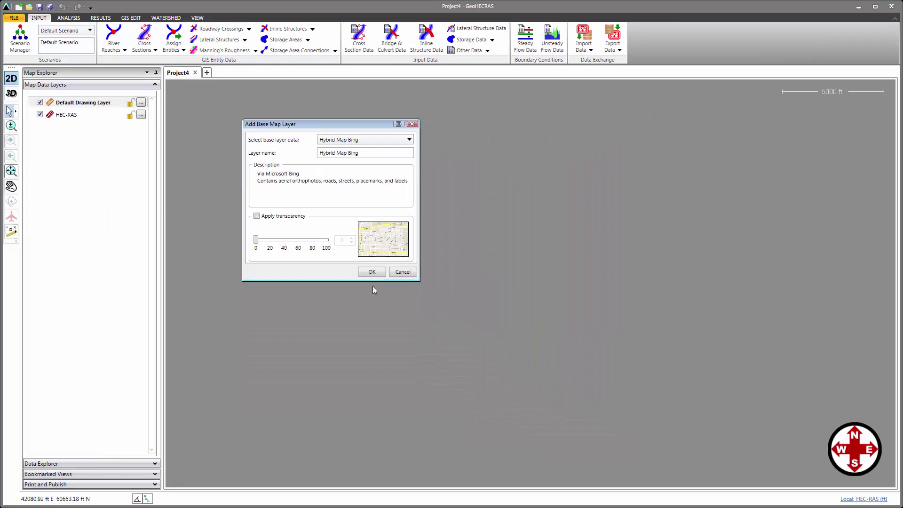
click(372, 272)
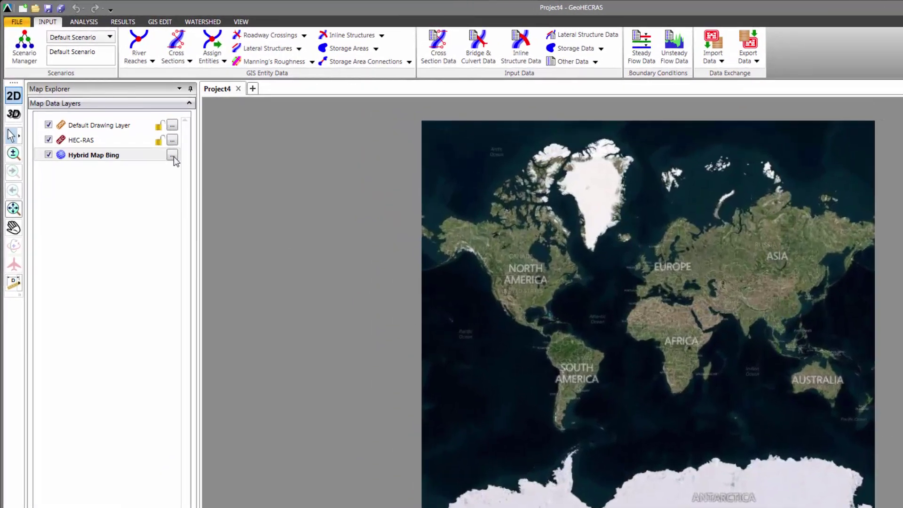
Step: Search 'north carolina' and apply NAD83 / North Carolina (ftUS) as the map coordinate system
click(18, 24)
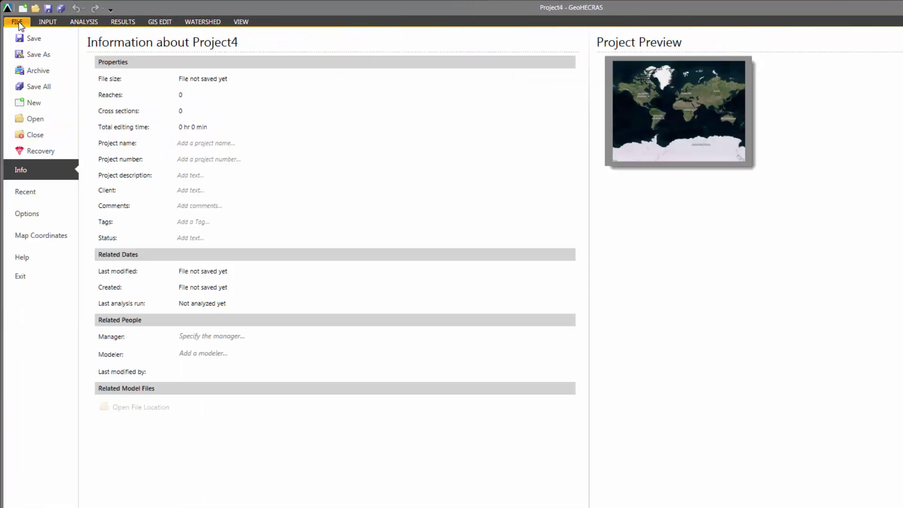
click(58, 236)
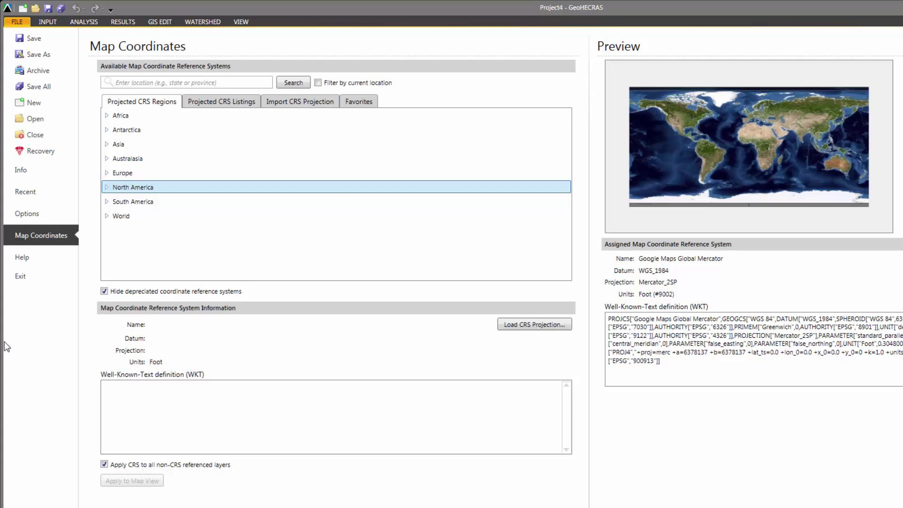
click(142, 84)
text(north carolina)
click(288, 83)
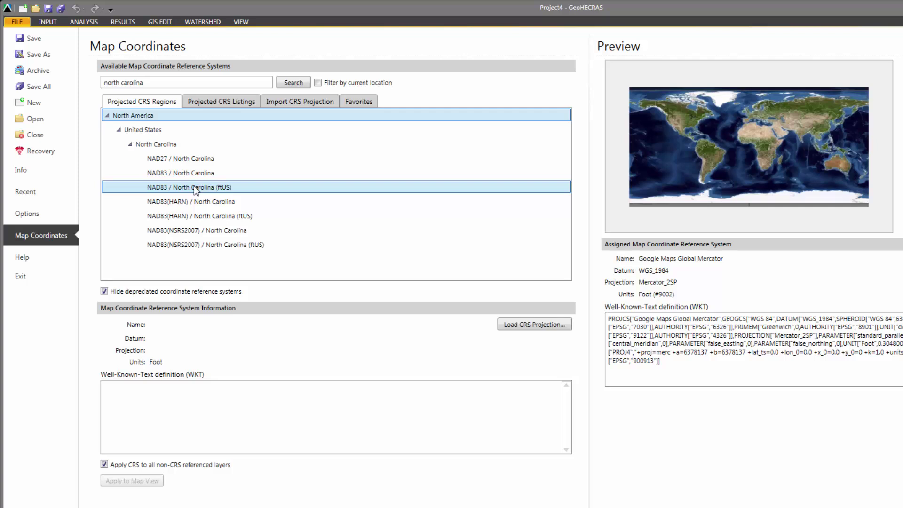
click(168, 194)
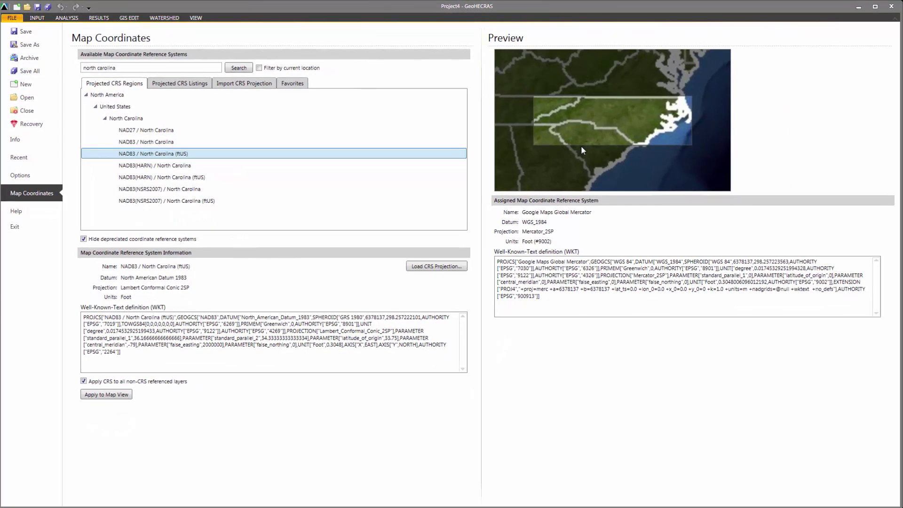
click(113, 395)
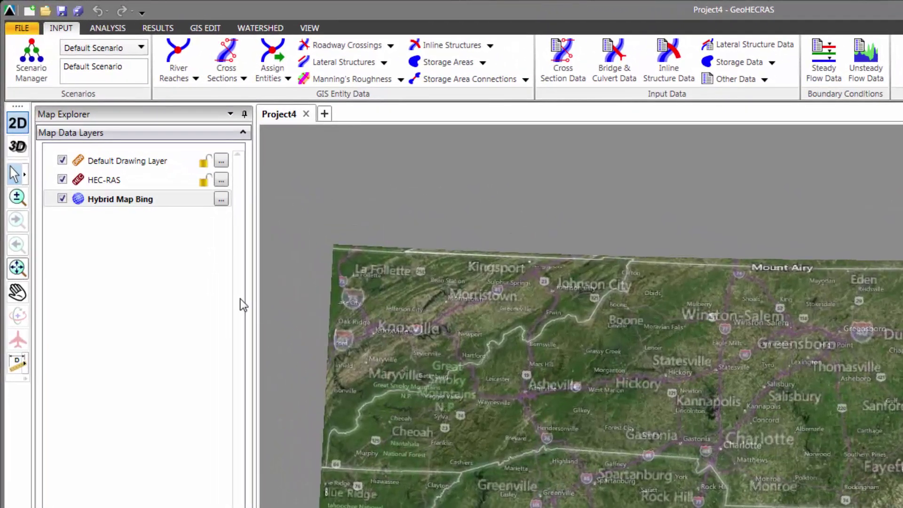
Step: Zoom the map to the Godwin, NC city result using Zoom to..
right_click(109, 222)
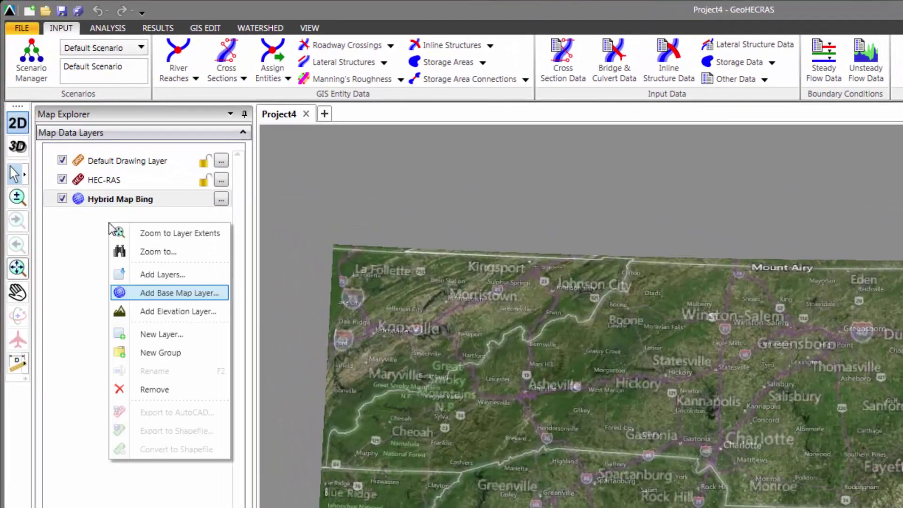
click(125, 252)
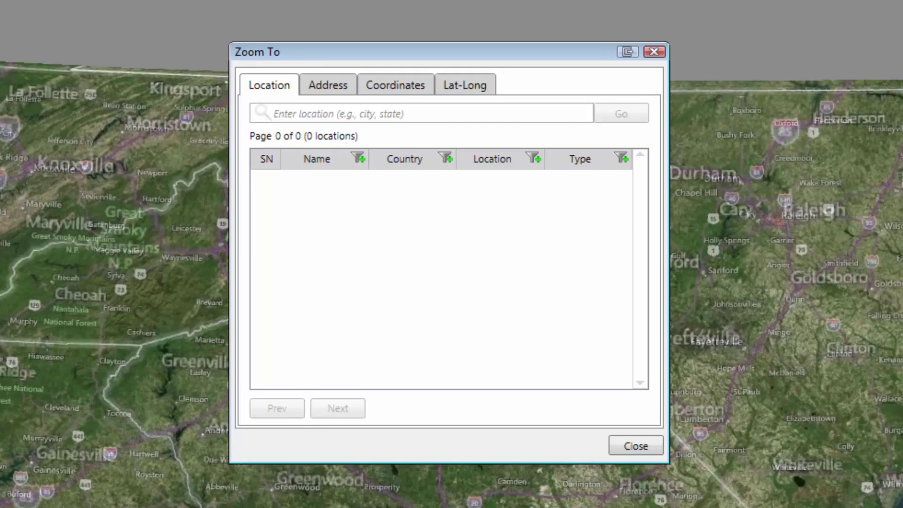
click(309, 120)
text(g)
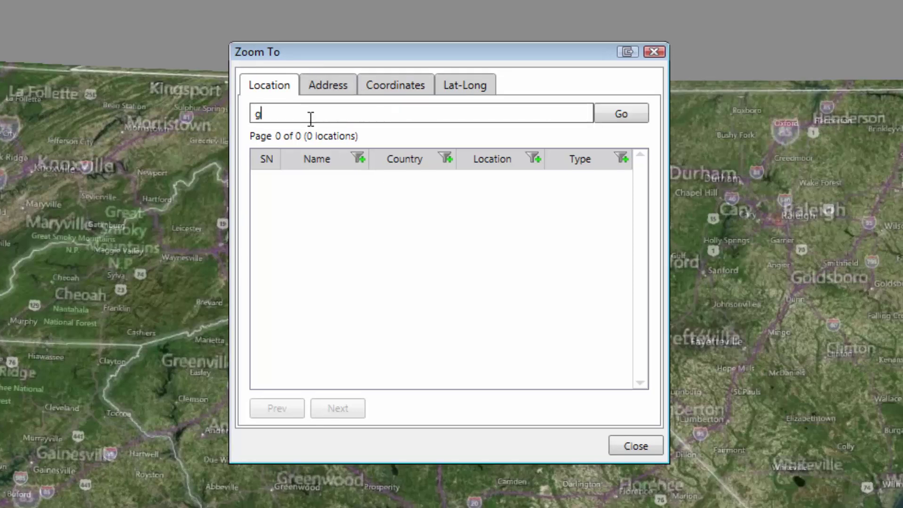
text(odwin, nc)
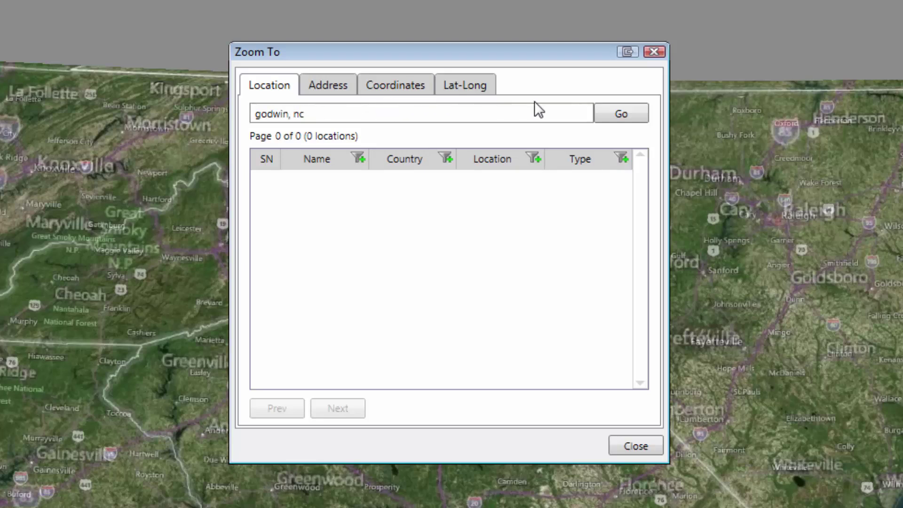
click(605, 118)
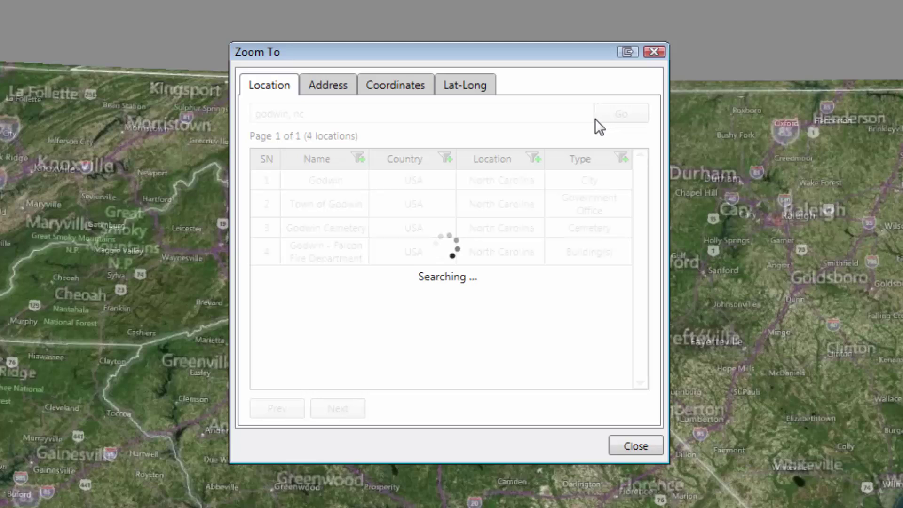
click(378, 181)
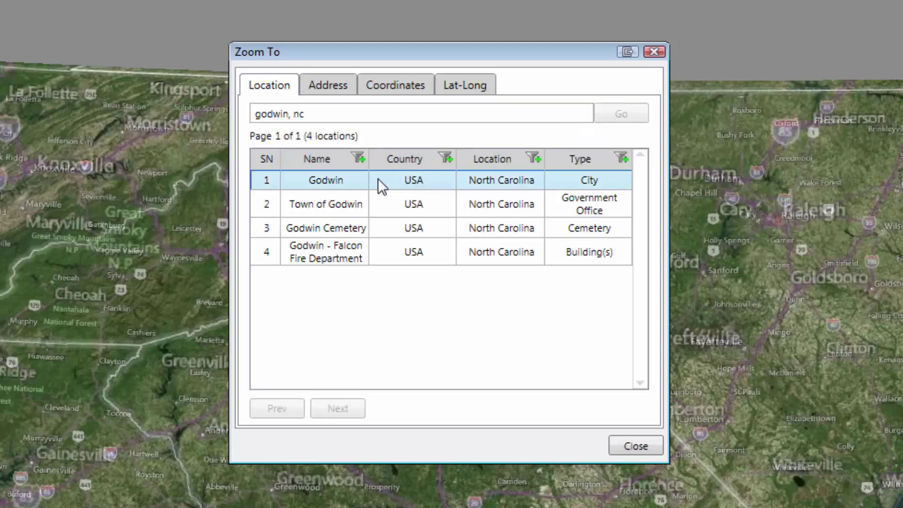
double_click(338, 182)
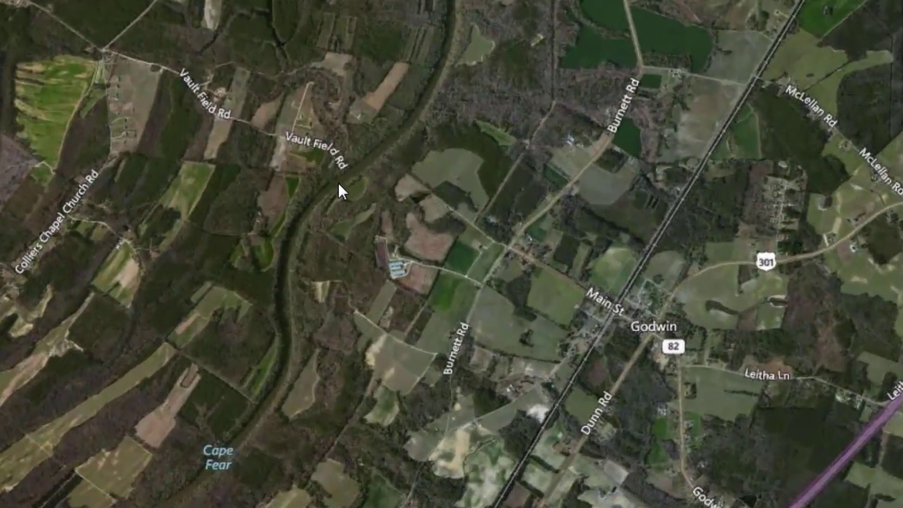
Step: Pan and zoom in toward I-95 and Dunn Rd south of Rhodes Pond
drag(850, 177, 274, 236)
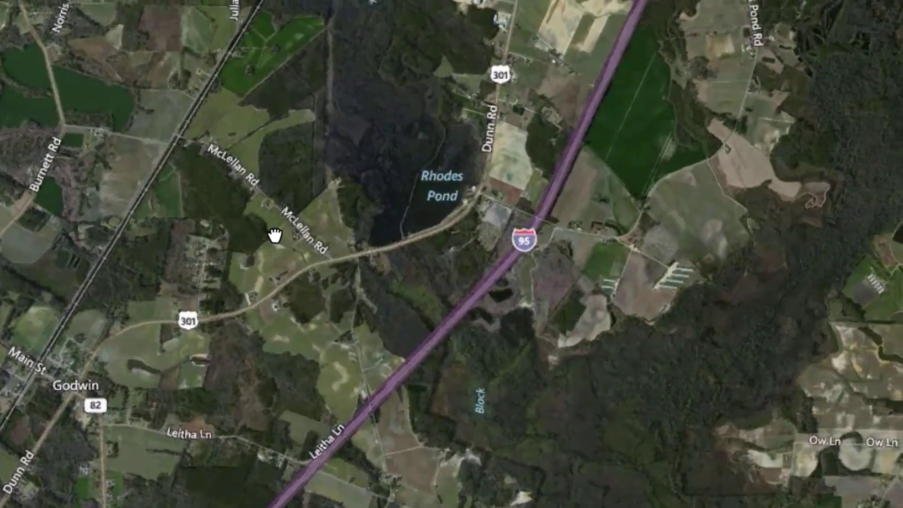
drag(437, 261, 377, 280)
scroll(377, 280, up, 2)
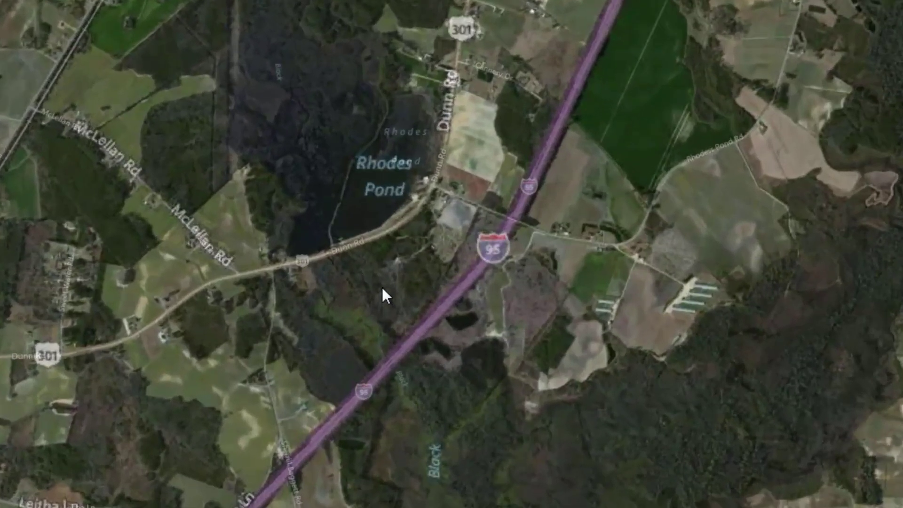
scroll(494, 390, up, 2)
scroll(543, 421, up, 2)
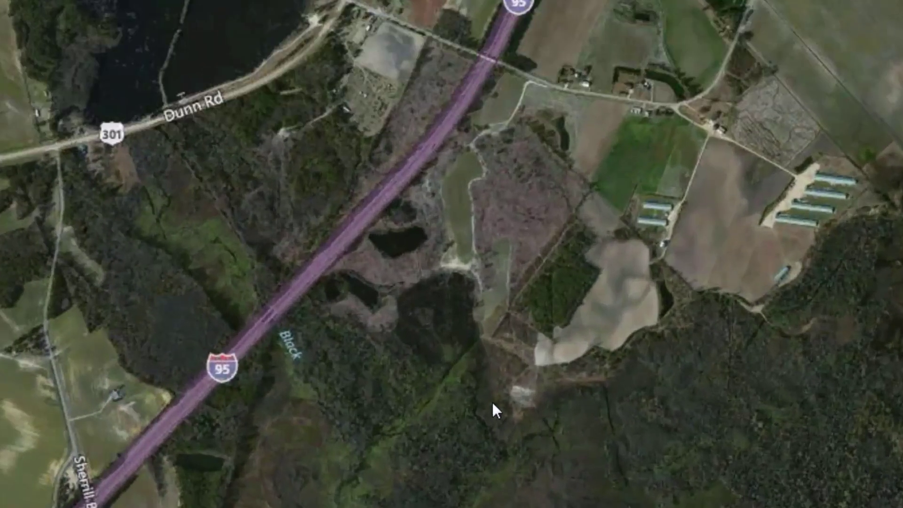
scroll(492, 402, up, 1)
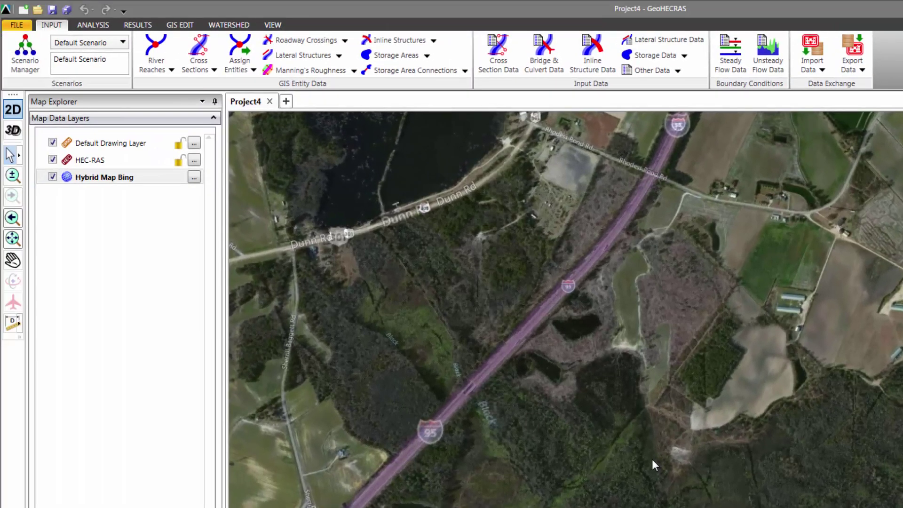
Step: Add the FEMA Flood Data layers to the map
click(223, 28)
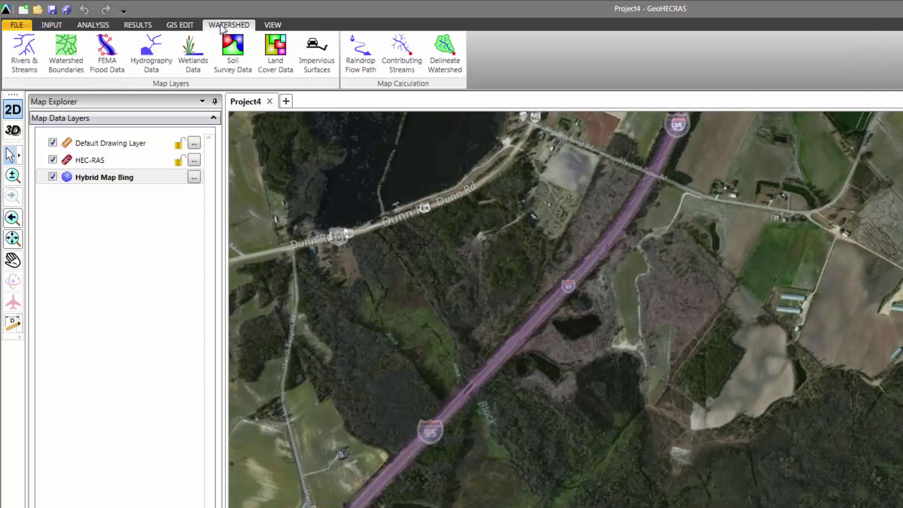
click(107, 51)
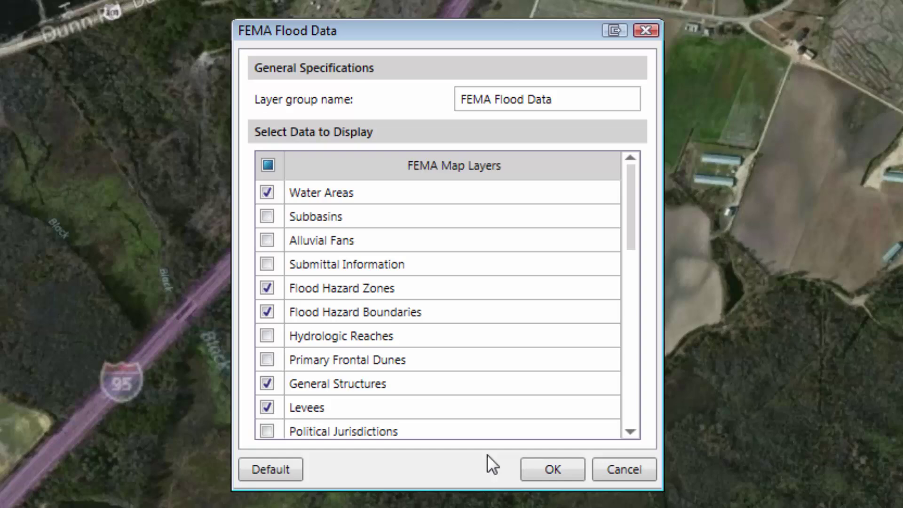
click(554, 476)
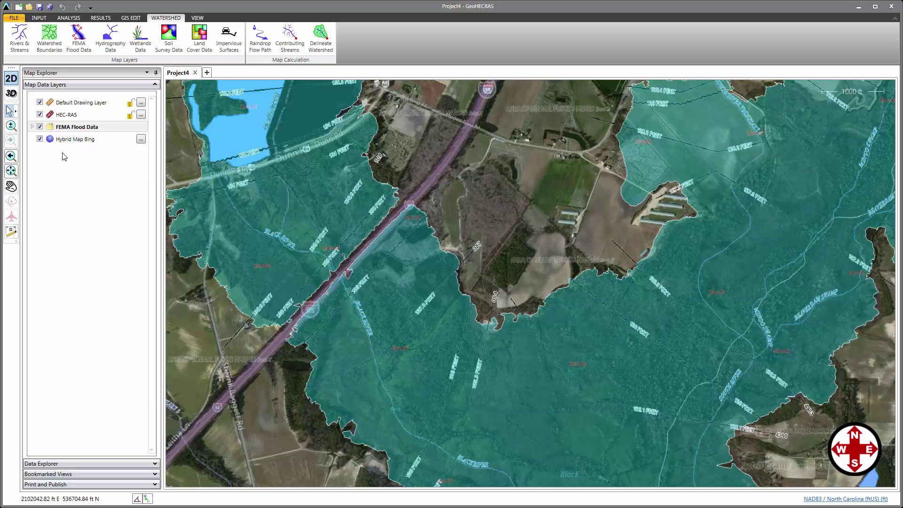
Step: Expand FEMA Flood Data's Flood Hazard Zones legend and Other Flood Data sublayers
click(41, 139)
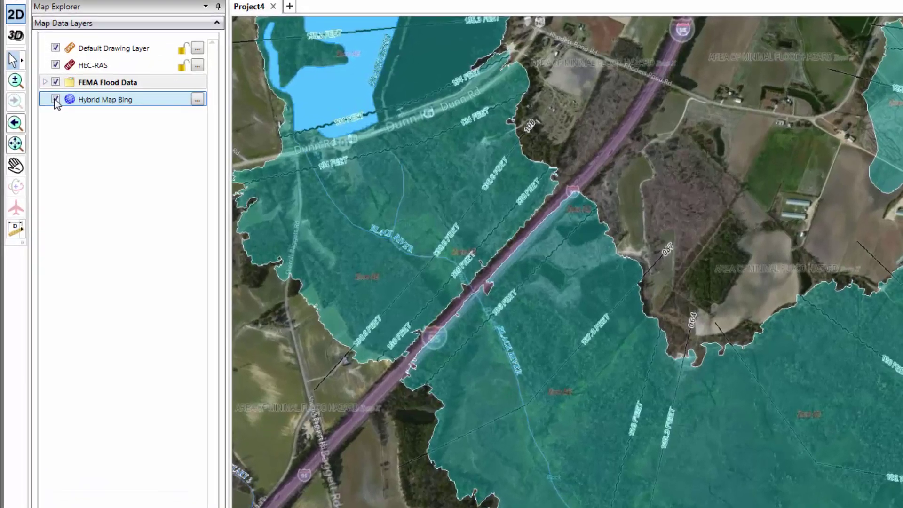
click(45, 82)
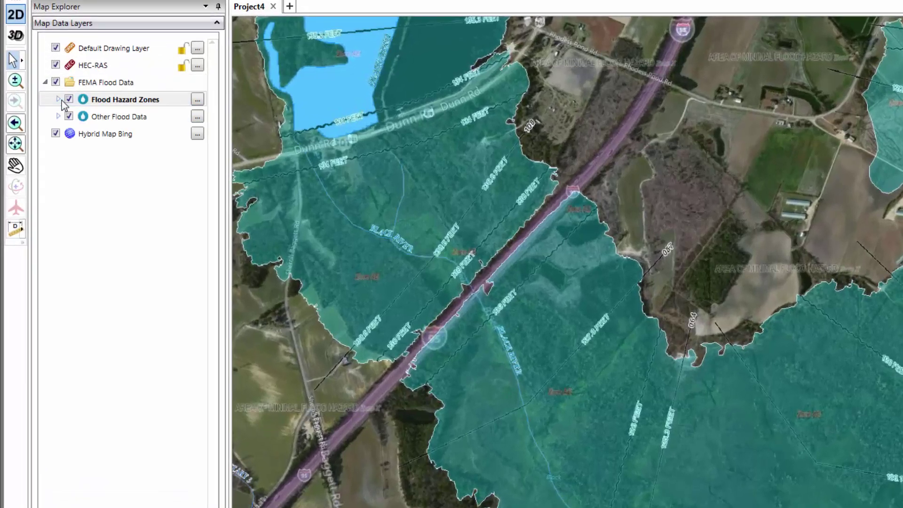
click(58, 99)
click(72, 116)
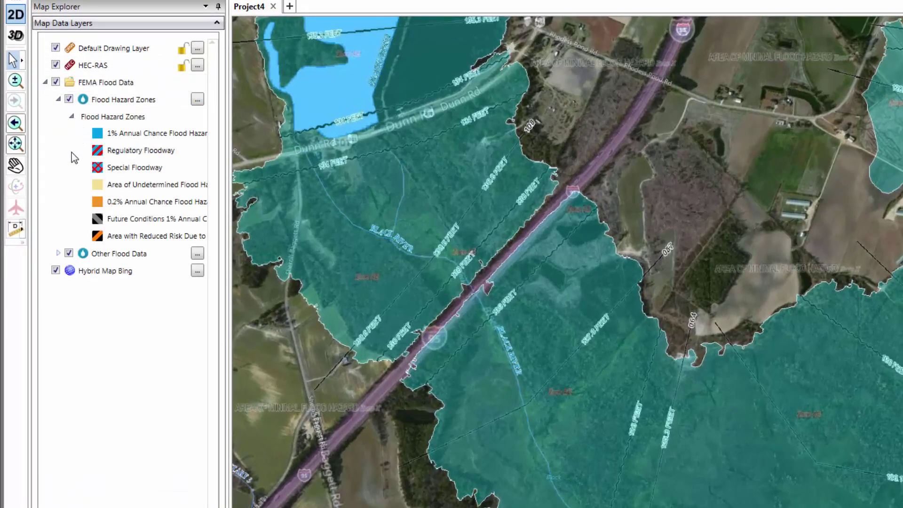
click(58, 253)
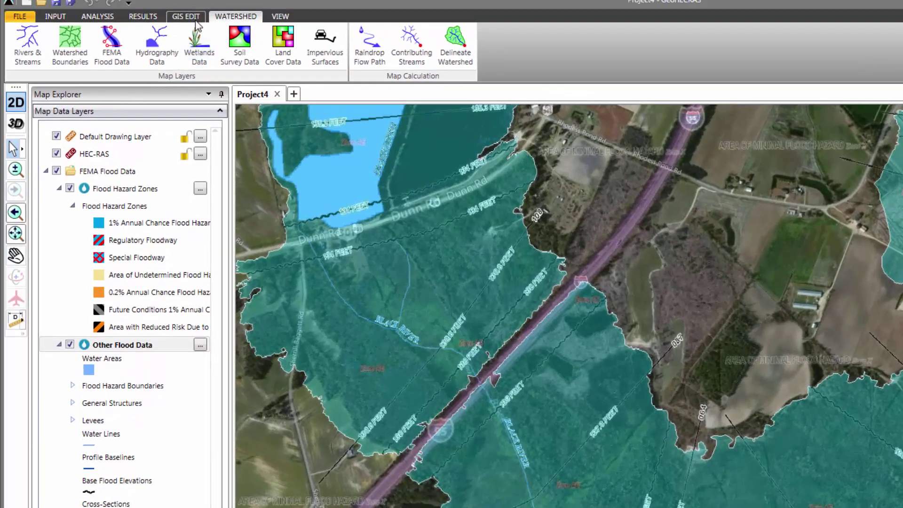
Step: Start a curvilinear polyline on the Black River and trace it northwest upstream
click(193, 20)
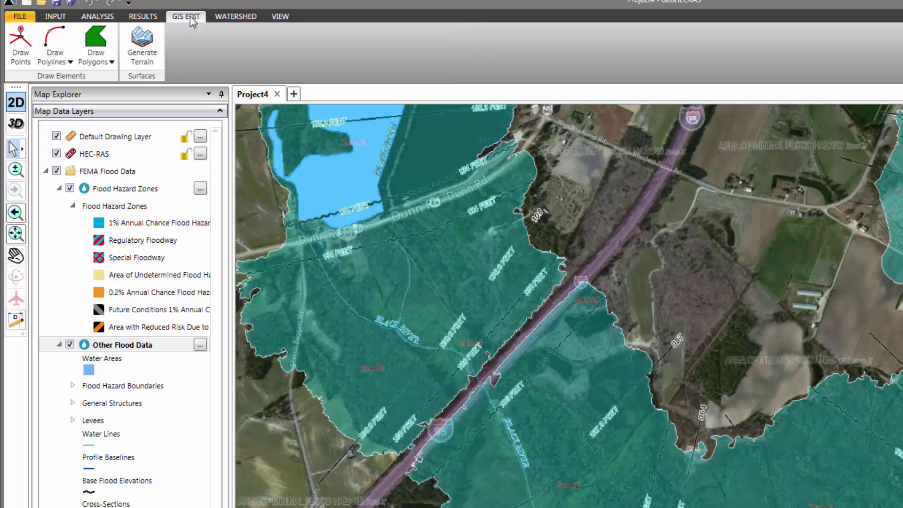
click(70, 61)
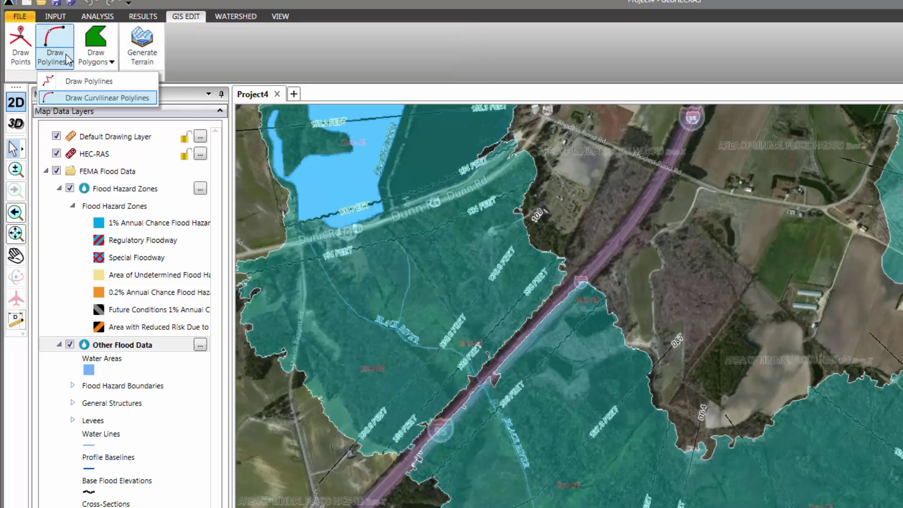
click(85, 101)
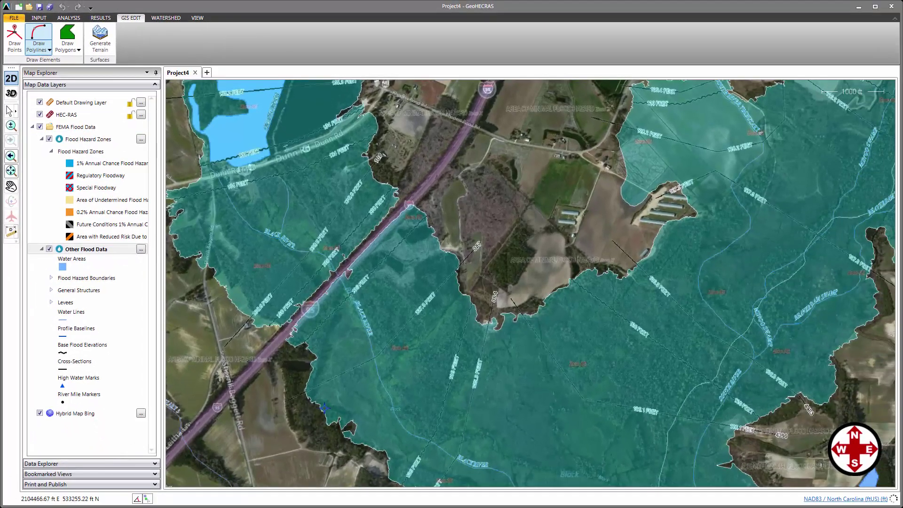
click(442, 450)
drag(412, 433, 384, 384)
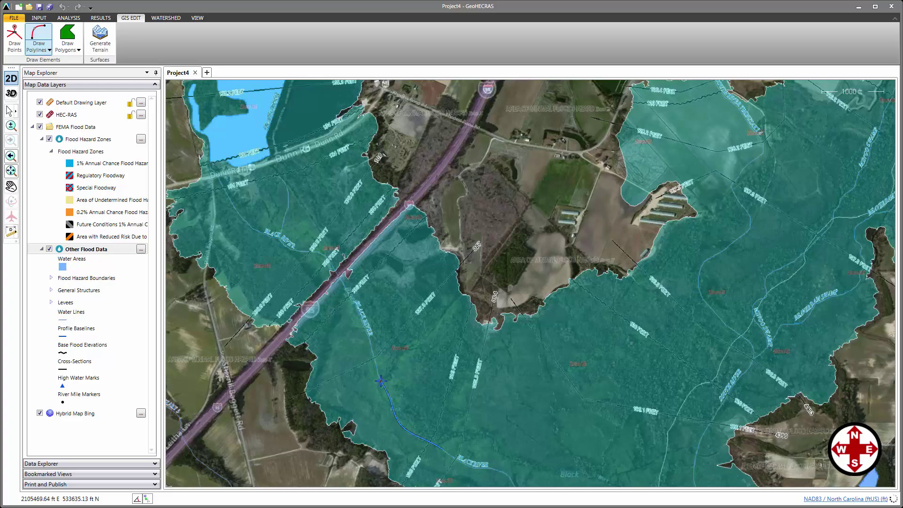
scroll(377, 375, up, 2)
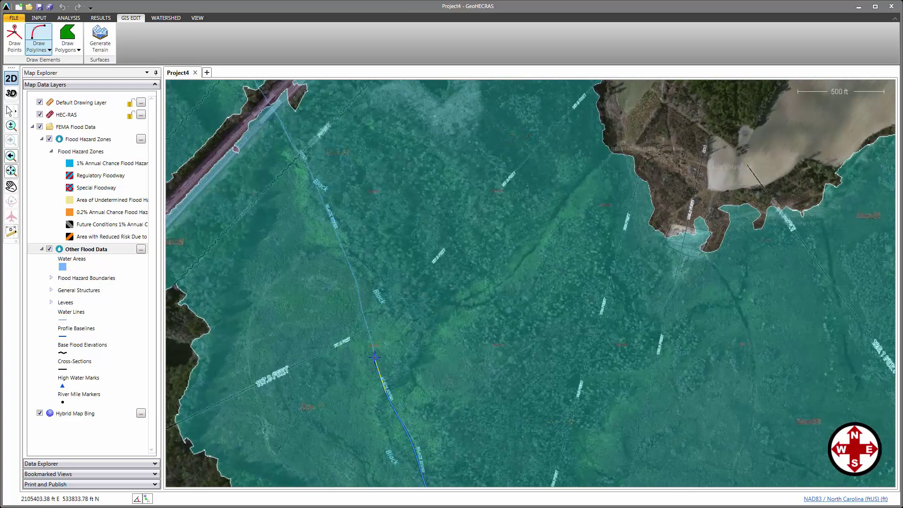
drag(377, 370, 329, 214)
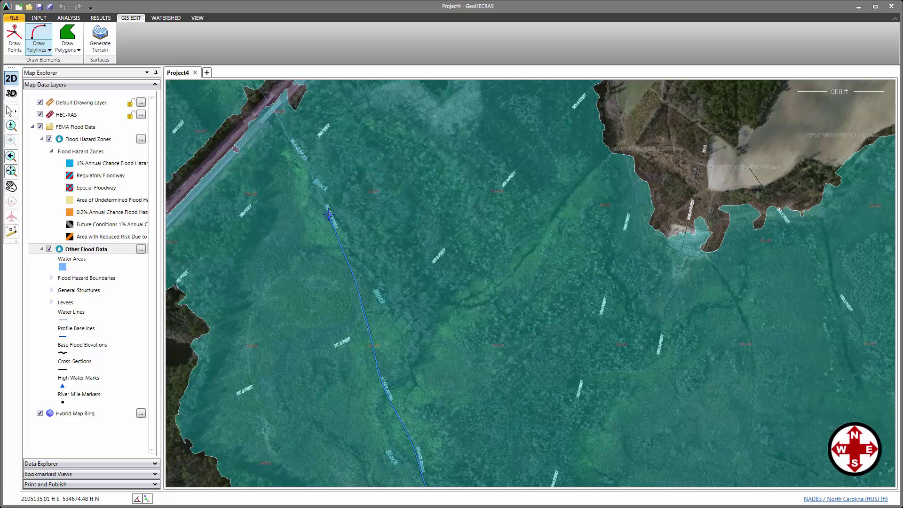
Step: Undo the last point, add further upstream points, and finish the river centreline
right_click(329, 215)
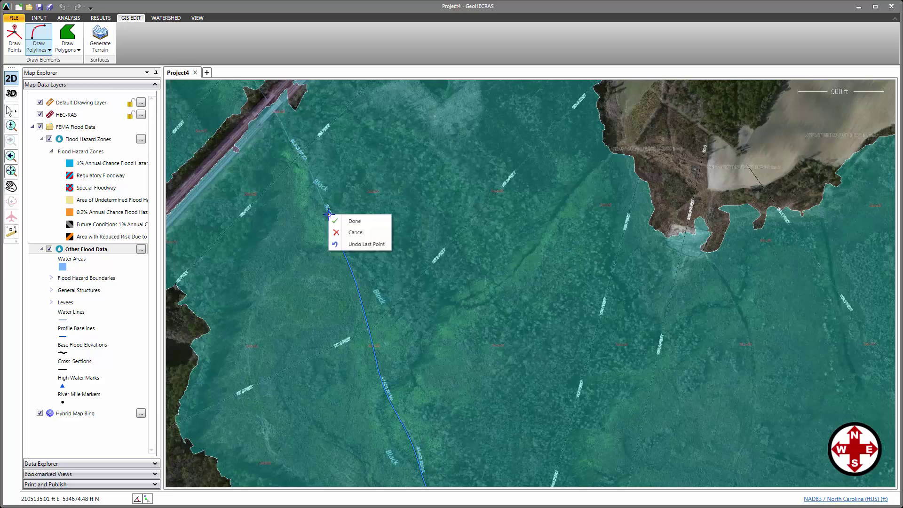
click(343, 244)
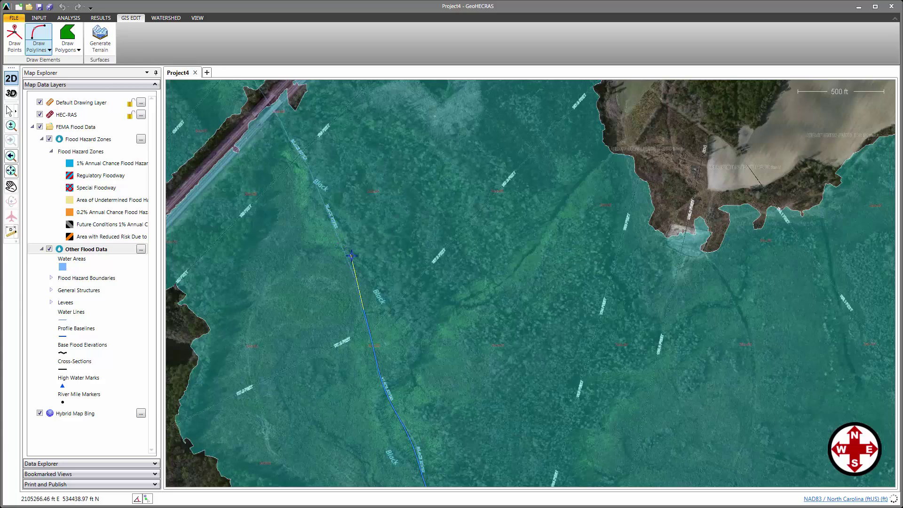
click(350, 261)
click(326, 208)
click(315, 181)
right_click(315, 182)
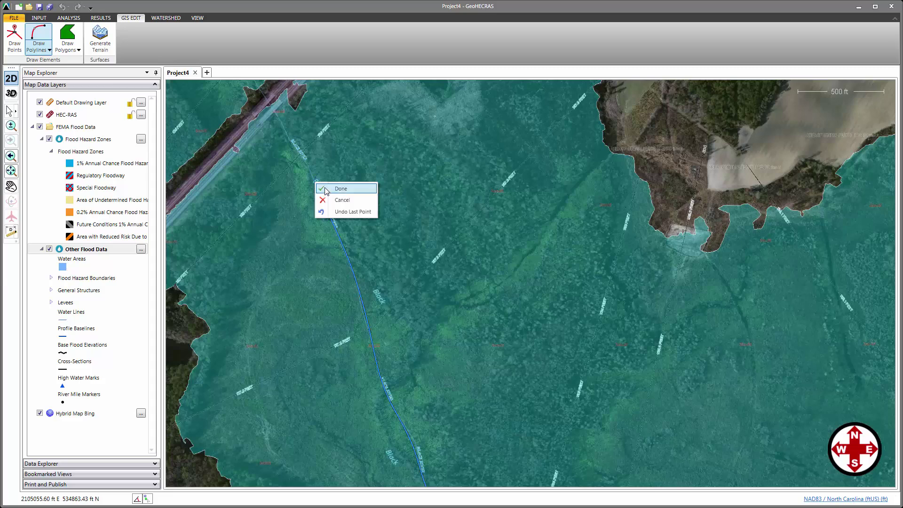
click(340, 189)
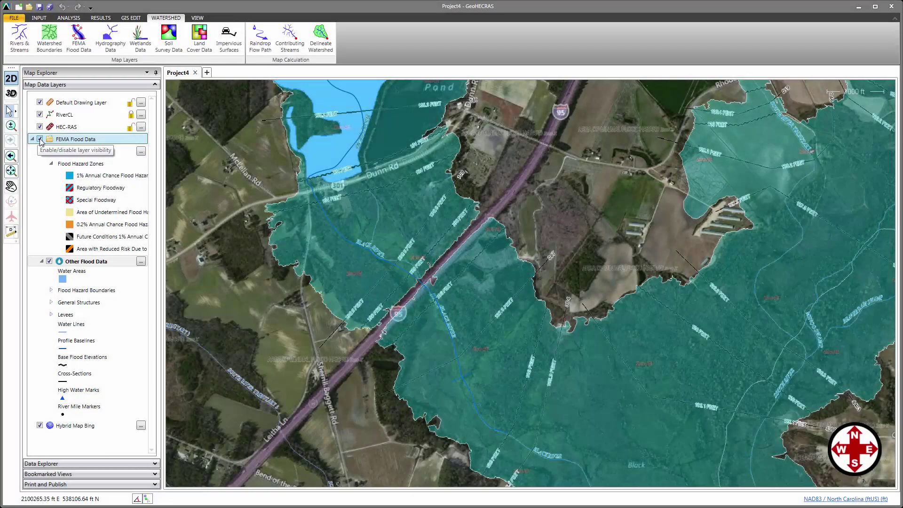
Step: Hide FEMA Flood Data and Hybrid Map Bing, then zoom out and recentre on the river
click(40, 139)
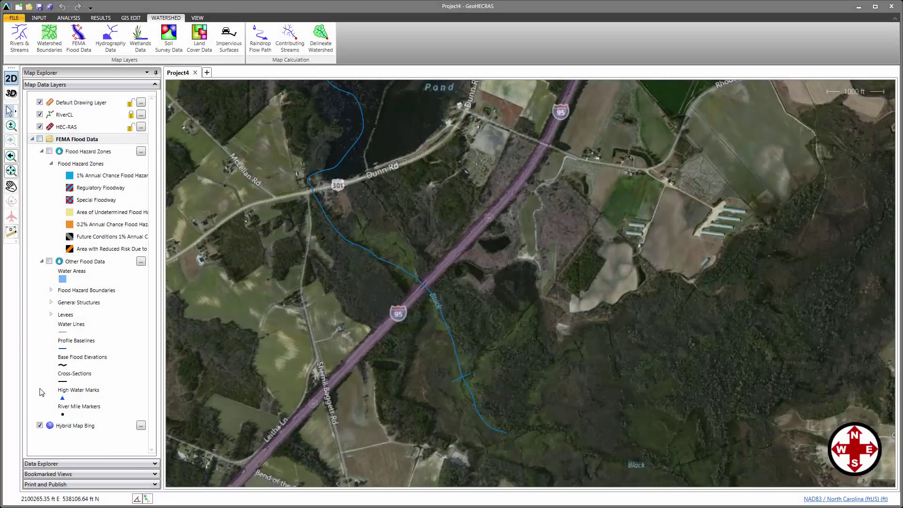
click(39, 425)
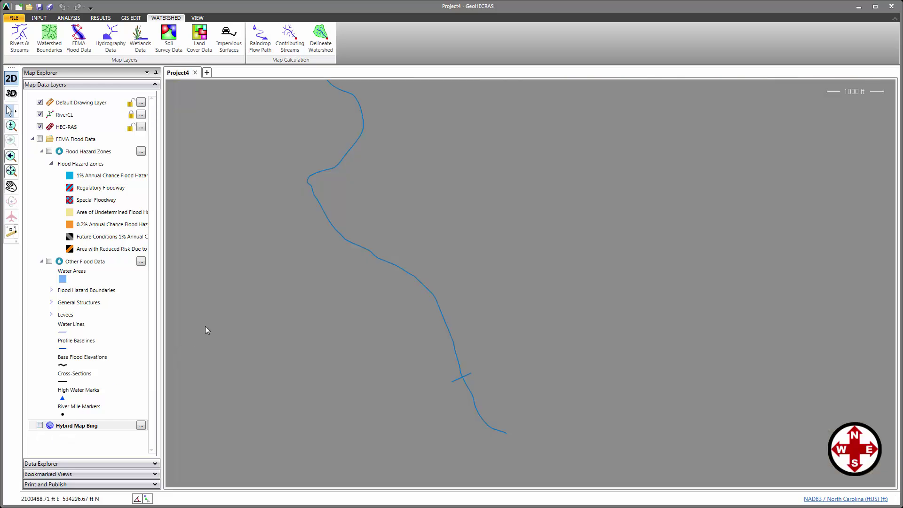
scroll(302, 275, down, 4)
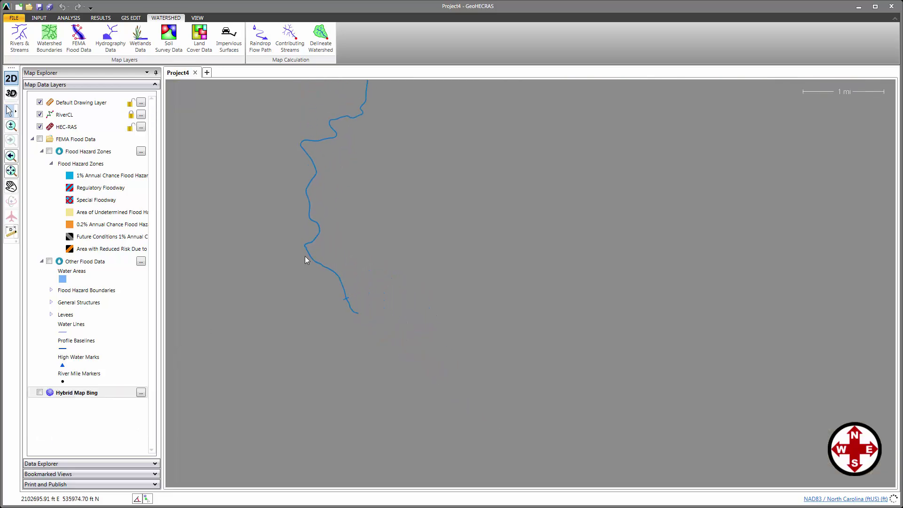
drag(305, 222, 305, 325)
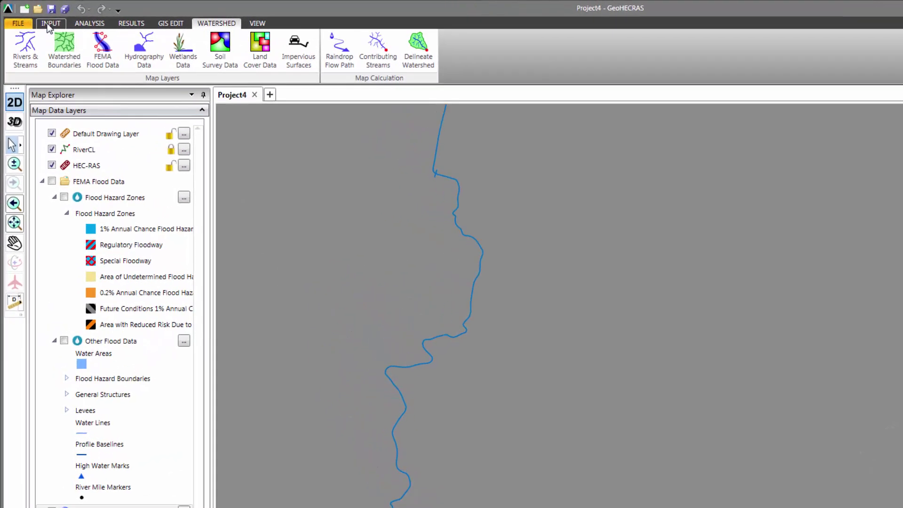
Step: Import the HEC-RAS project BlackRiver.prj from the Rhodes Pond\Received folder
click(50, 24)
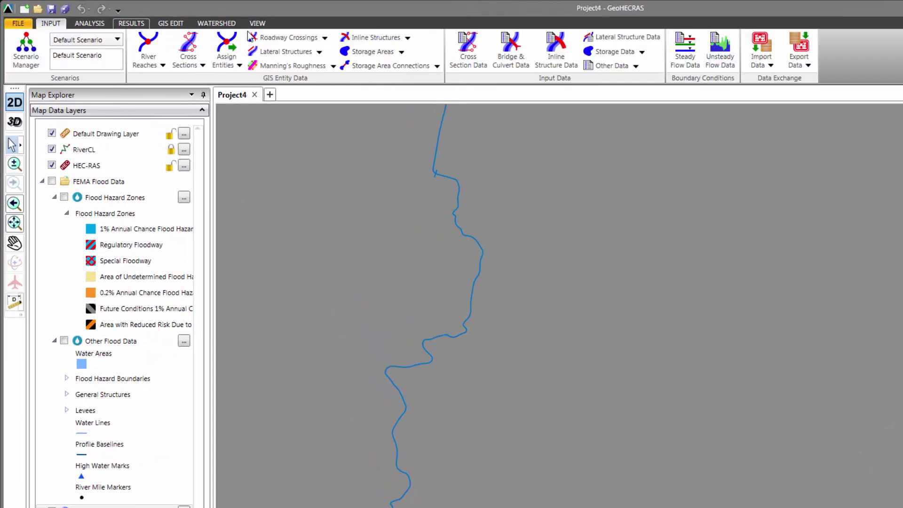
click(765, 64)
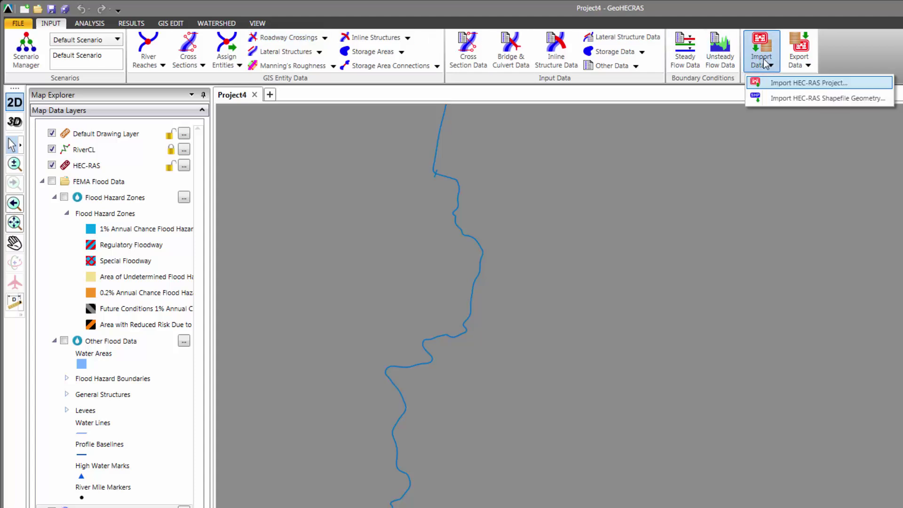
click(771, 83)
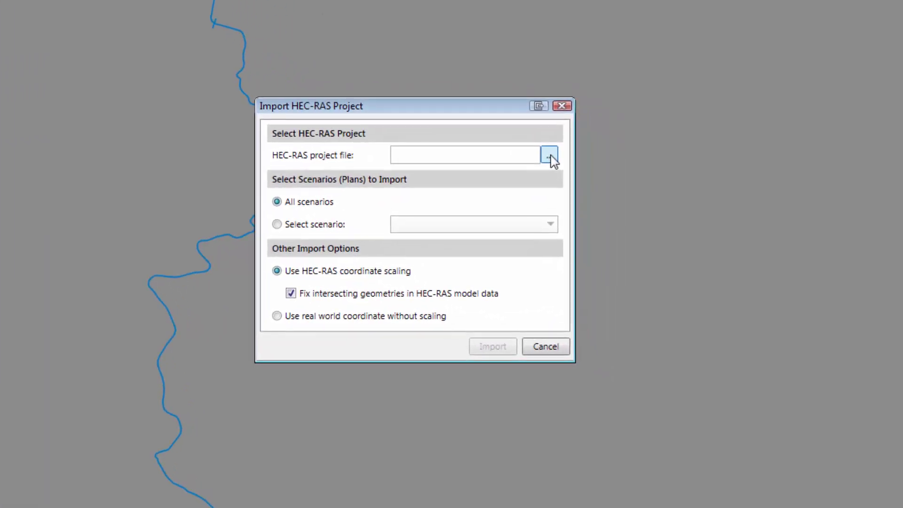
click(549, 155)
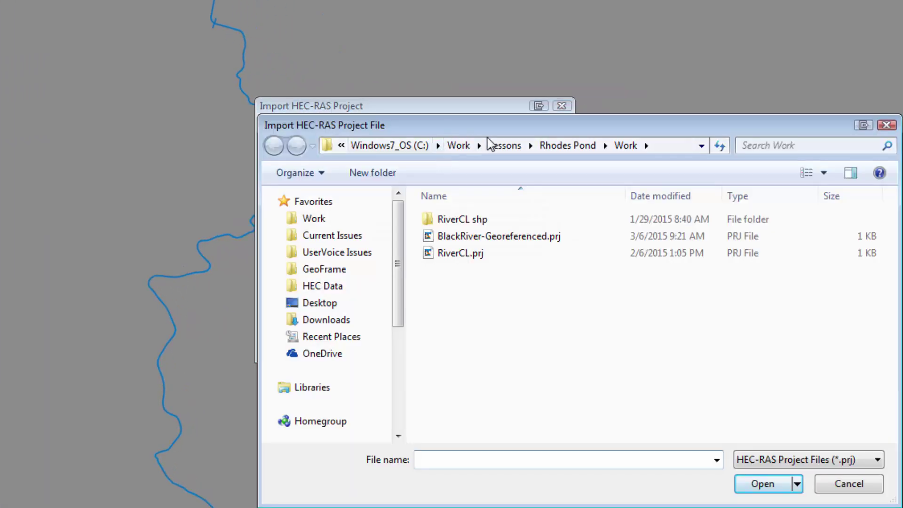
click(553, 147)
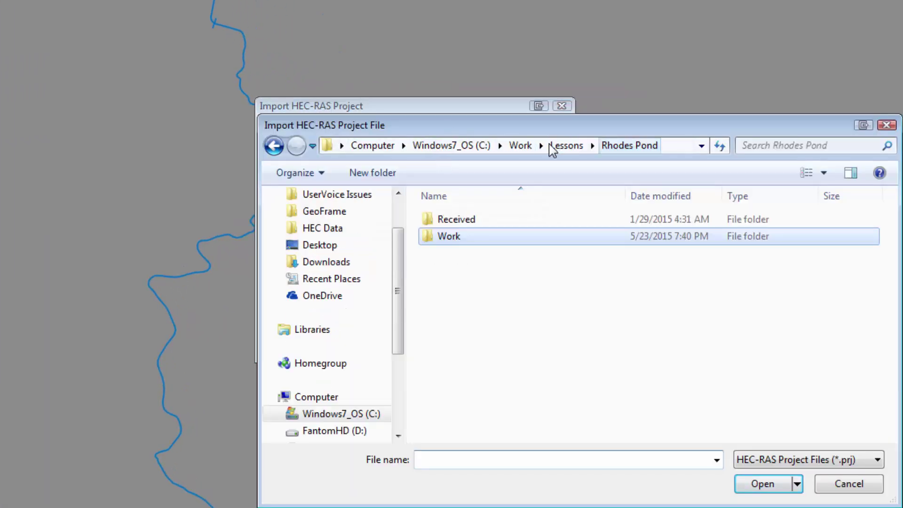
click(459, 220)
double_click(458, 220)
double_click(460, 219)
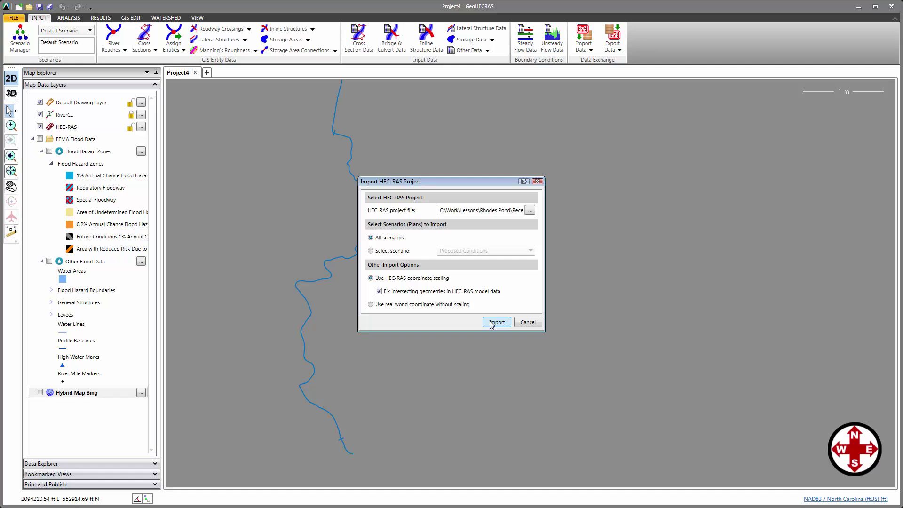
click(492, 324)
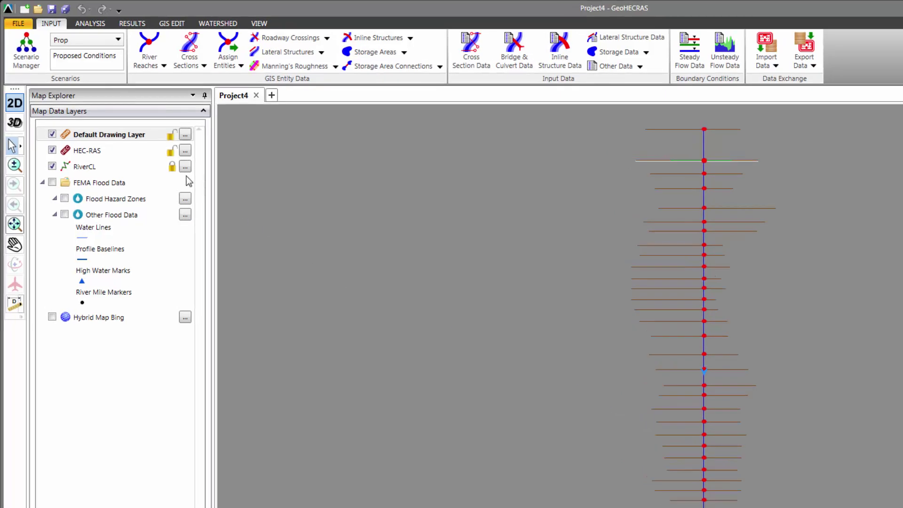
Step: Zoom to the RiverCL layer and place the HEC-RAS model beside the river
right_click(143, 169)
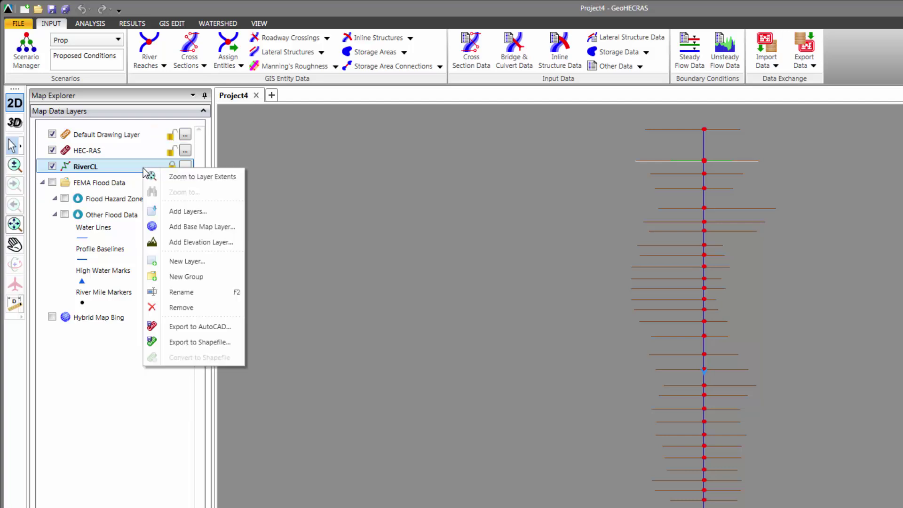
click(177, 177)
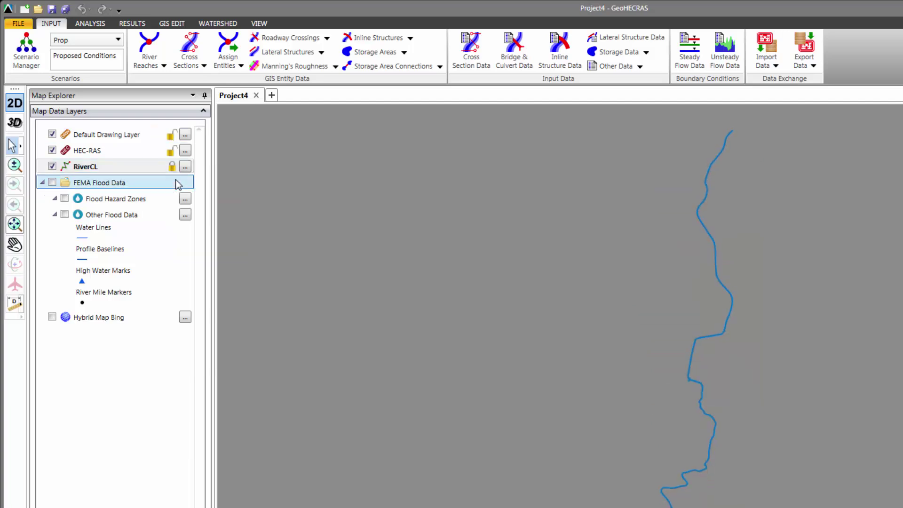
click(99, 155)
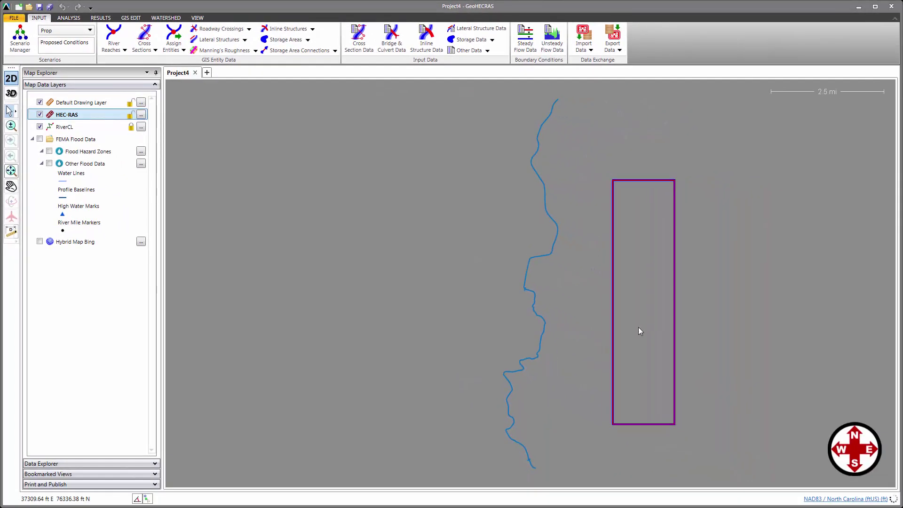
click(639, 338)
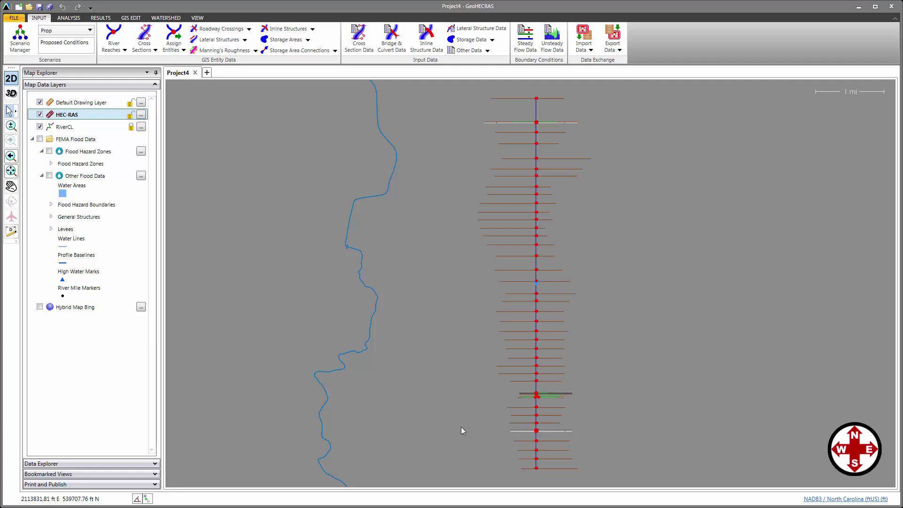
Step: Turn Bing imagery back on and zoom in on the river near Dunn Rd and I-95
drag(461, 427, 419, 280)
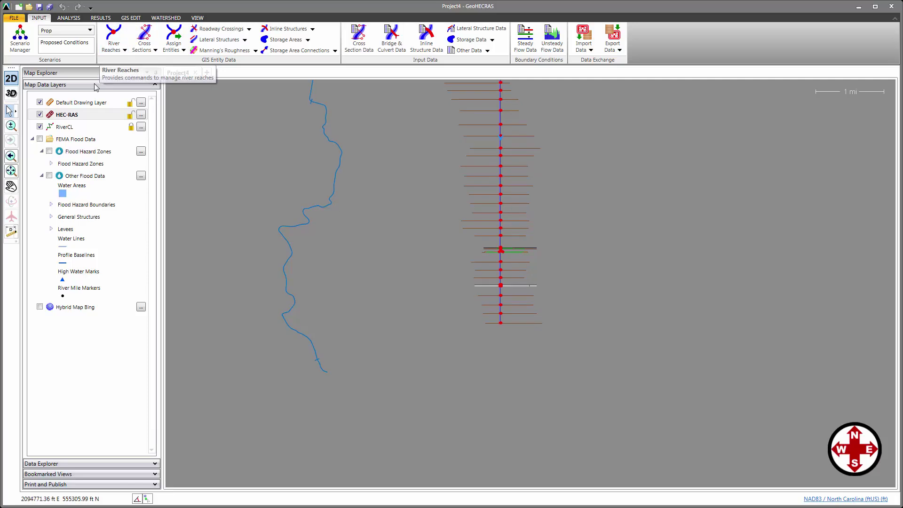
click(40, 306)
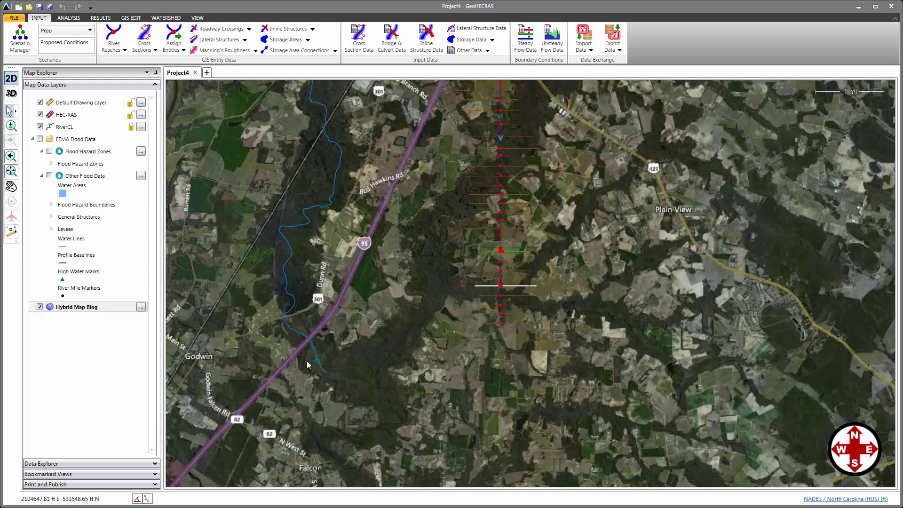
scroll(307, 360, up, 2)
scroll(307, 361, up, 2)
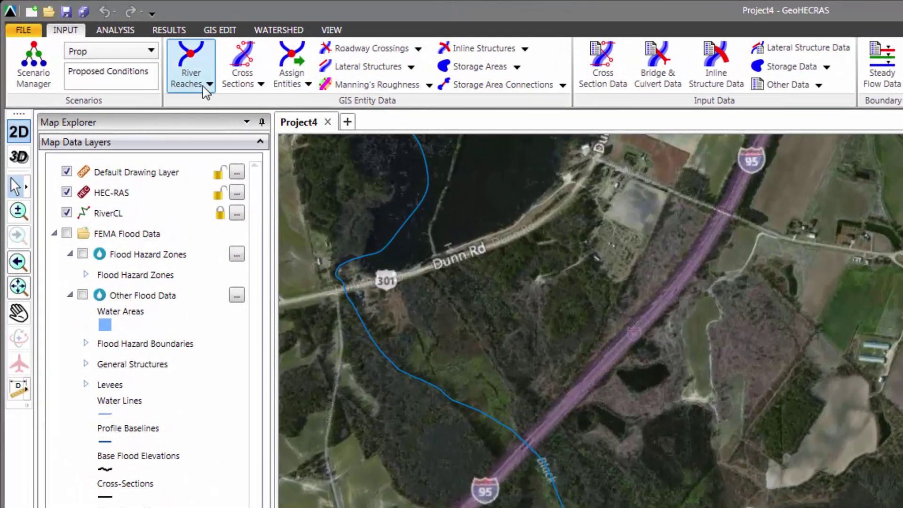
Step: In Georeference River Reaches, pick Black River Reach - 1's downstream end on the centerline
click(209, 85)
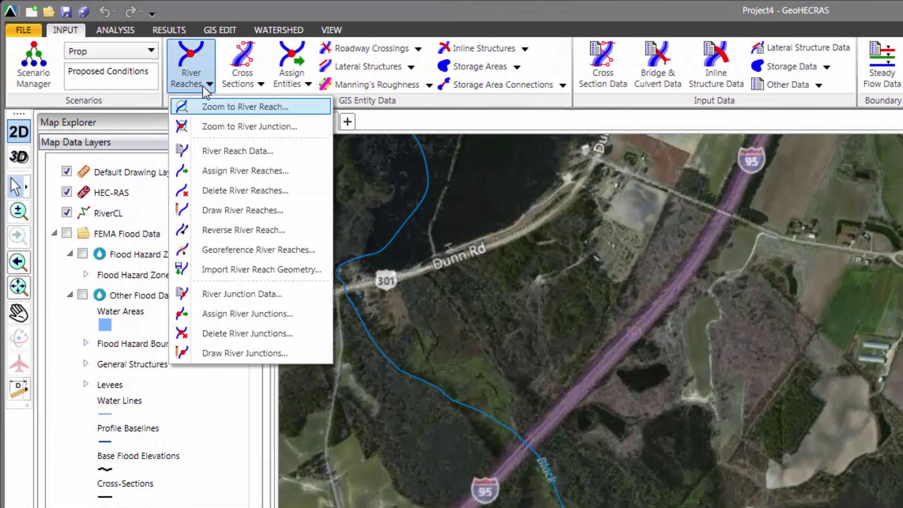
click(225, 254)
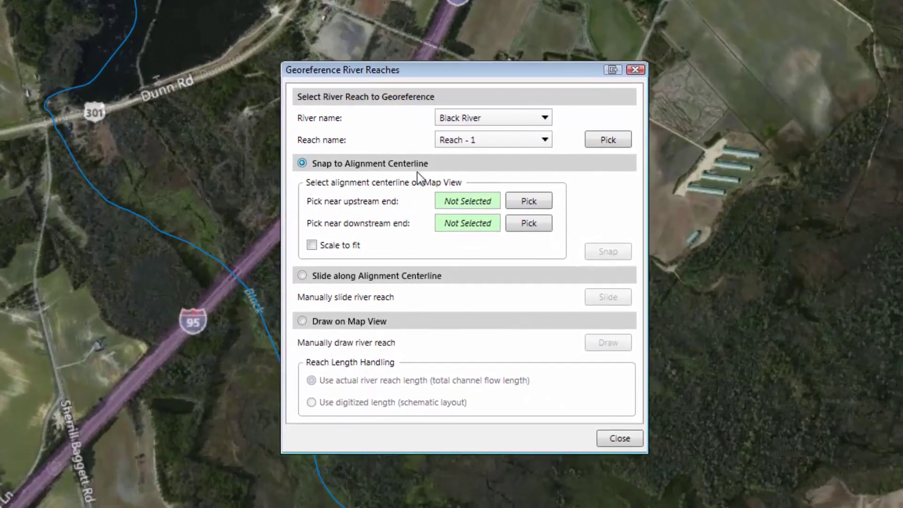
click(529, 223)
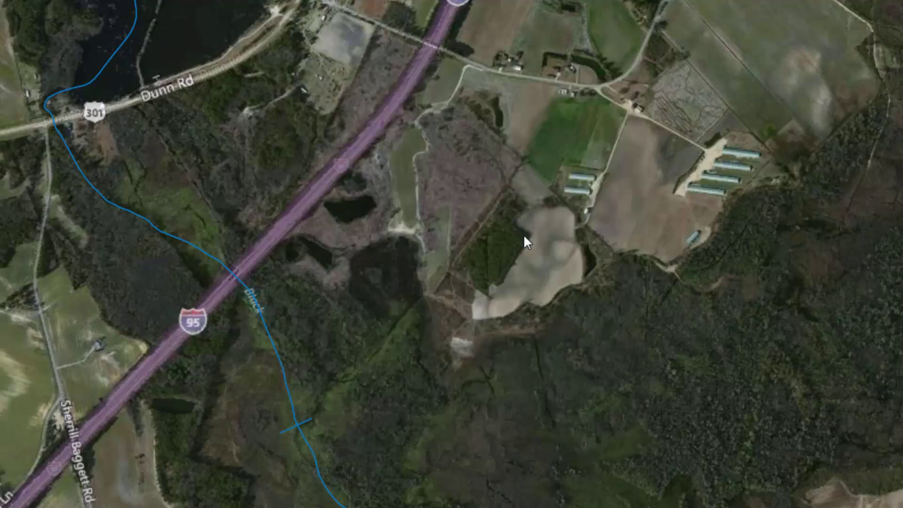
click(295, 420)
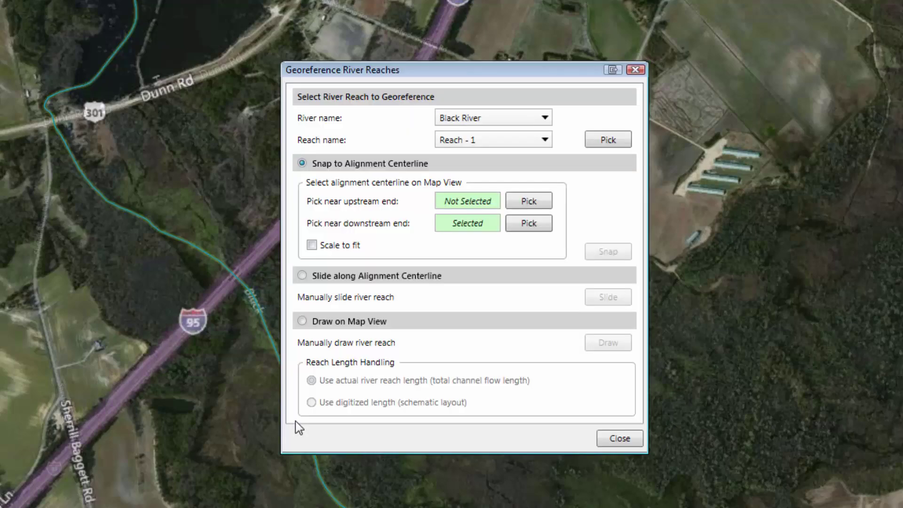
drag(421, 72, 500, 71)
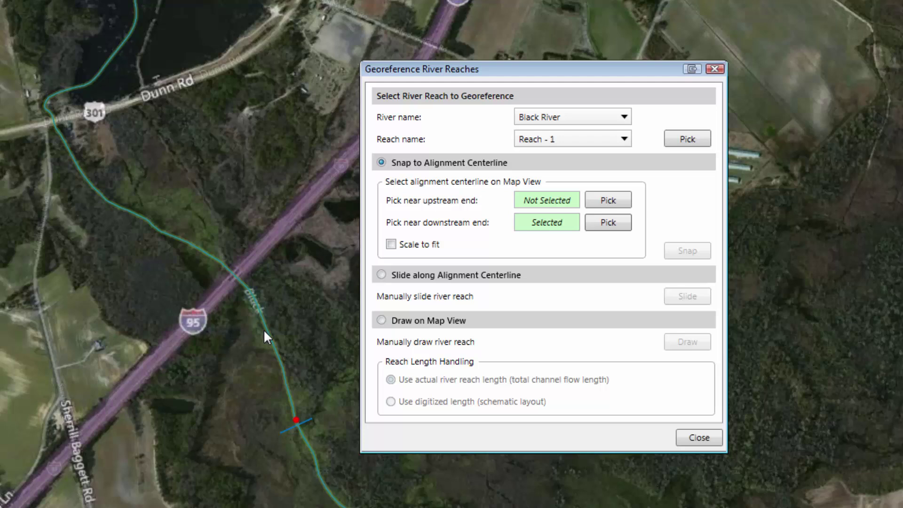
Step: Pick the reach's upstream end on the river, snap it to the centerline, and close
click(613, 200)
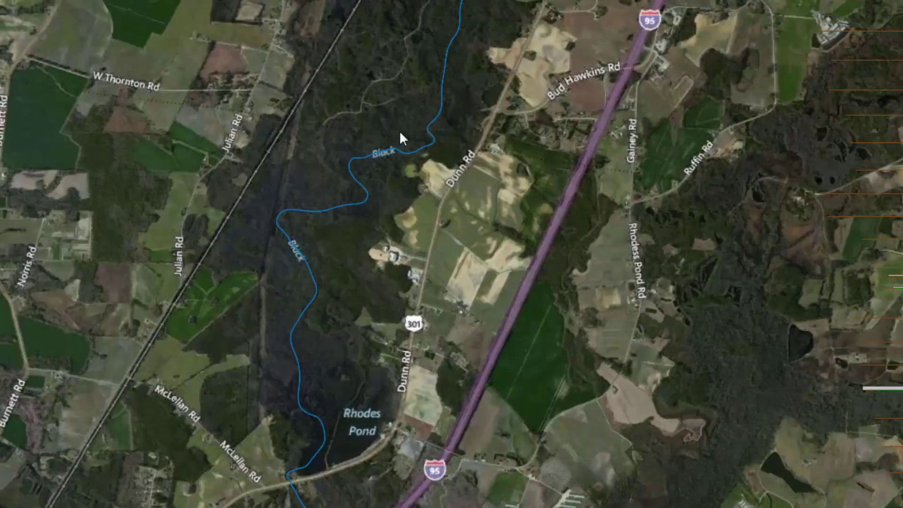
scroll(379, 149, up, 5)
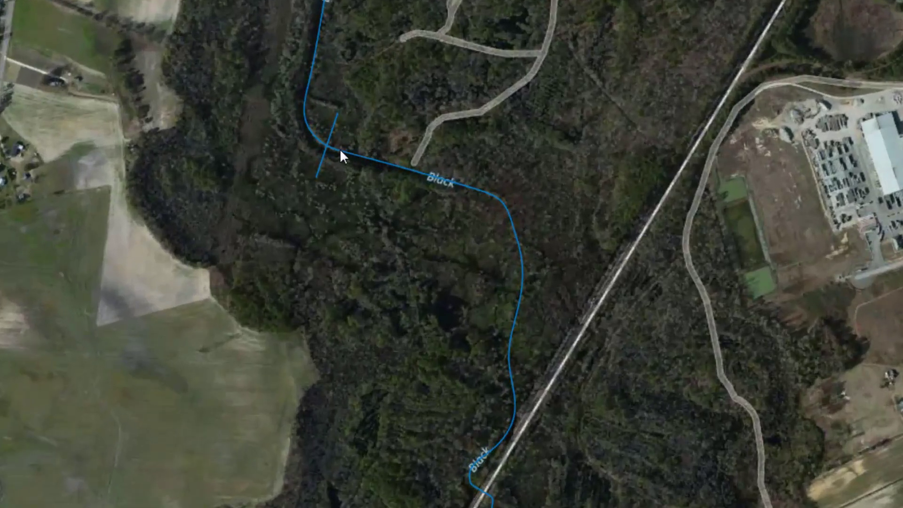
click(339, 148)
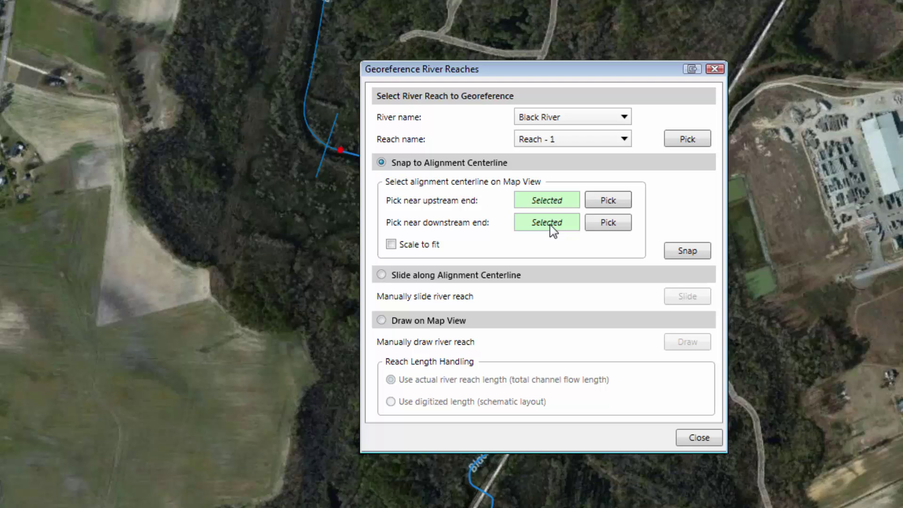
click(686, 257)
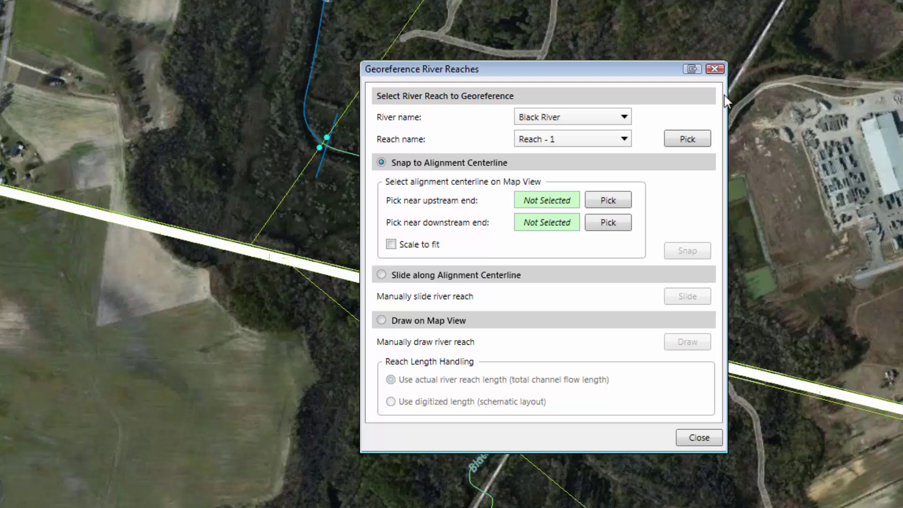
click(700, 437)
scroll(761, 345, down, 3)
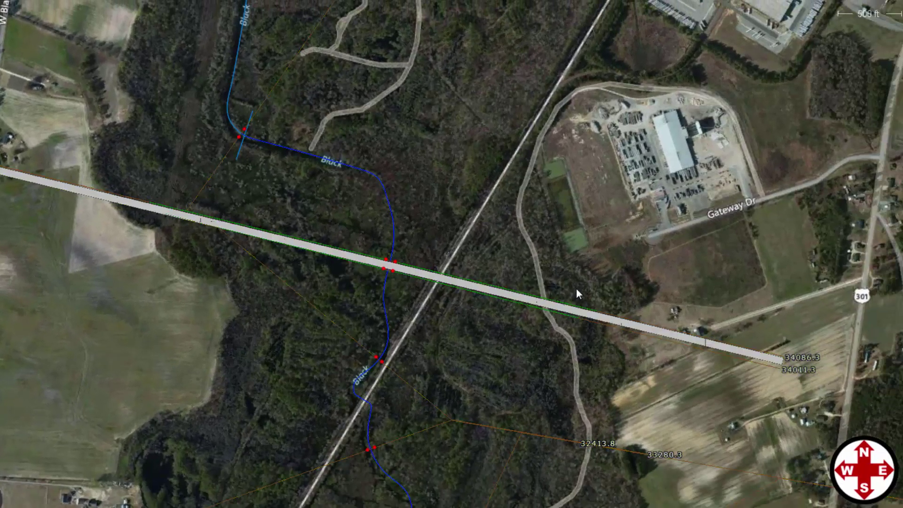
Step: Pan south along I-95 past Rhodes Pond and Dunn Rd, then select the crossing at station 10181.9
scroll(569, 298, down, 2)
drag(563, 377, 358, 27)
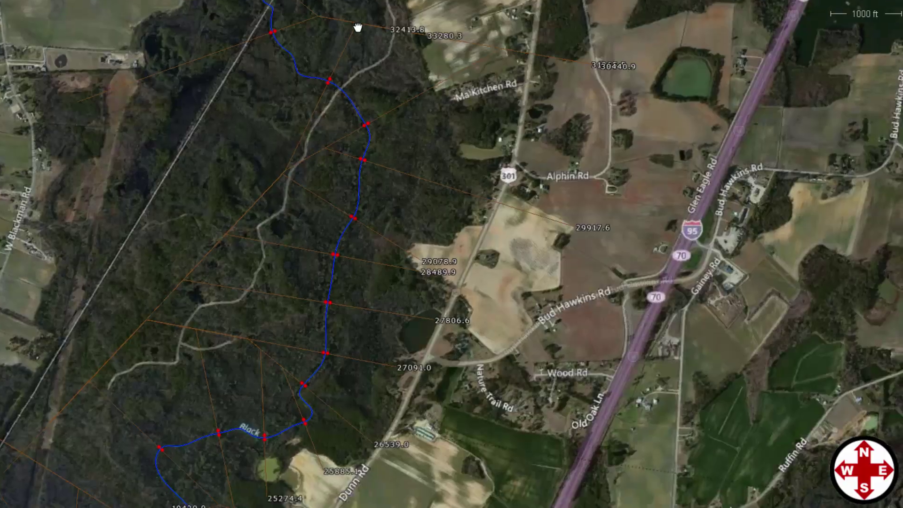
drag(439, 468, 405, 139)
drag(396, 424, 410, 202)
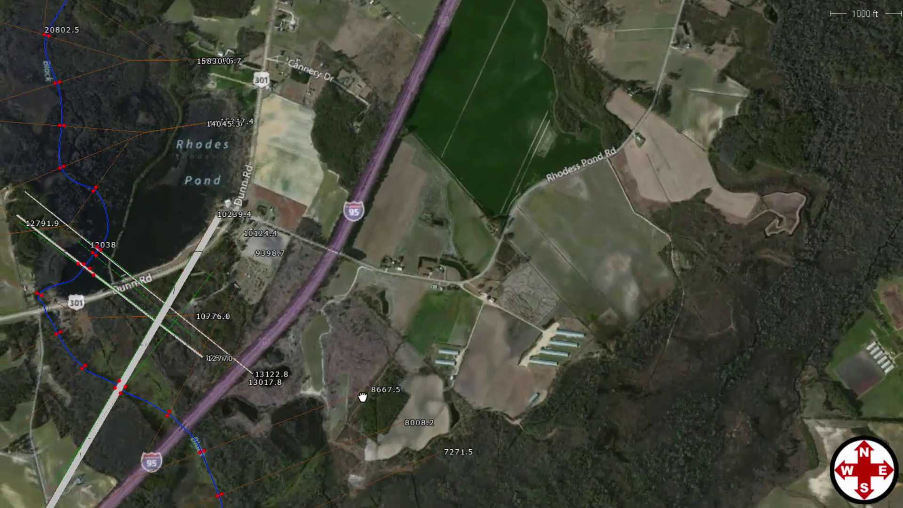
drag(365, 397, 478, 212)
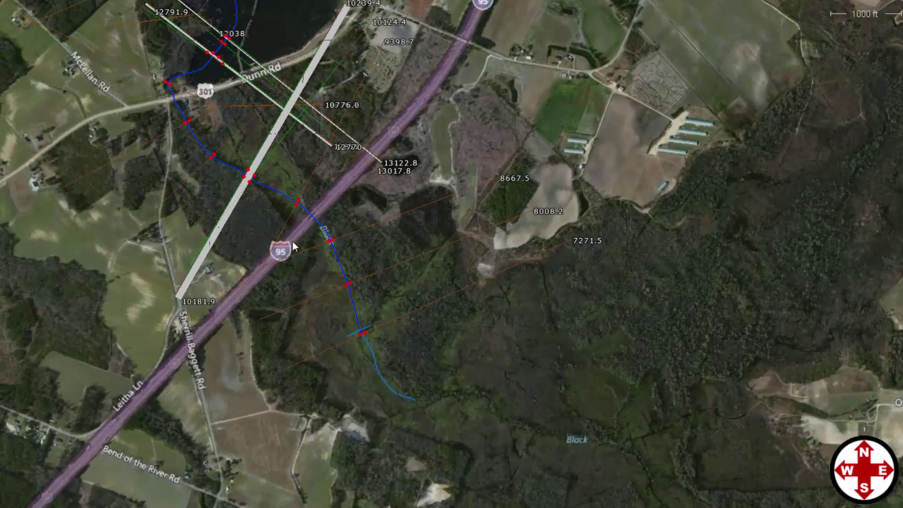
click(258, 160)
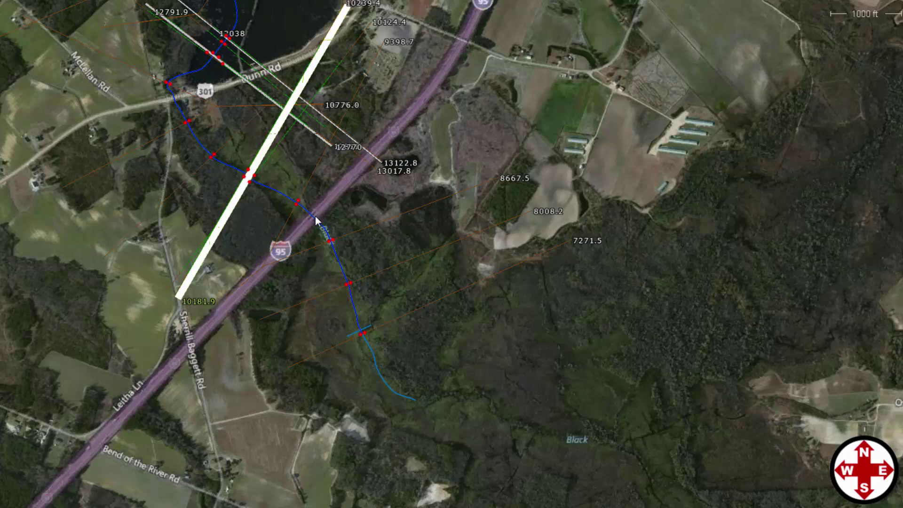
Step: Review the I-95 crossing's Bridge & Culvert Data at station 10181.9, then bring up the River Reaches commands
double_click(262, 158)
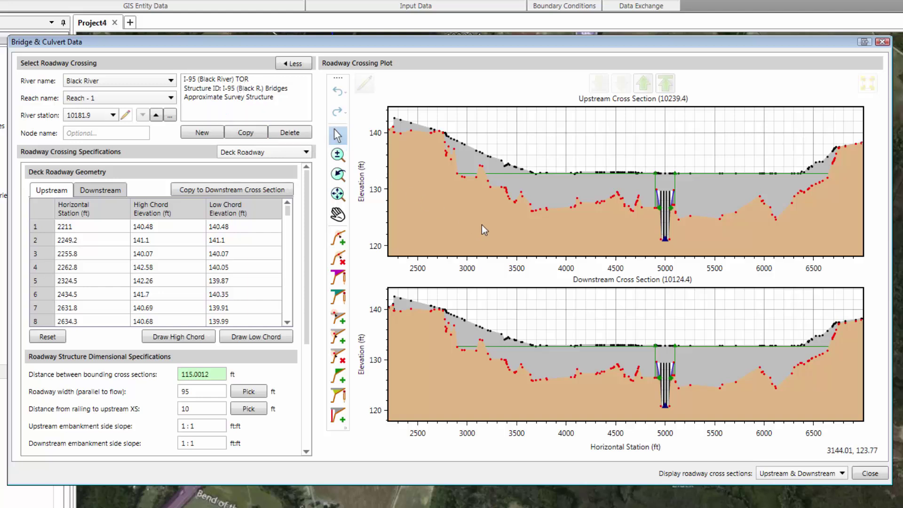
click(862, 472)
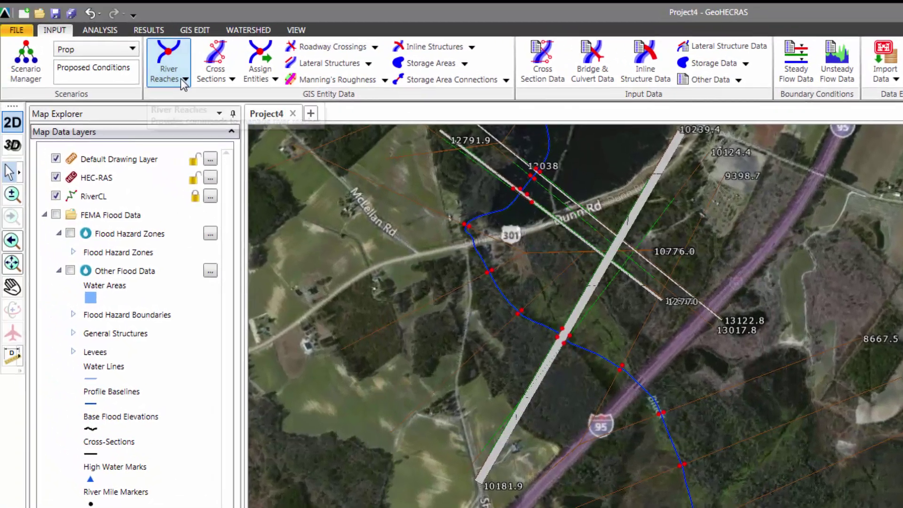
click(97, 37)
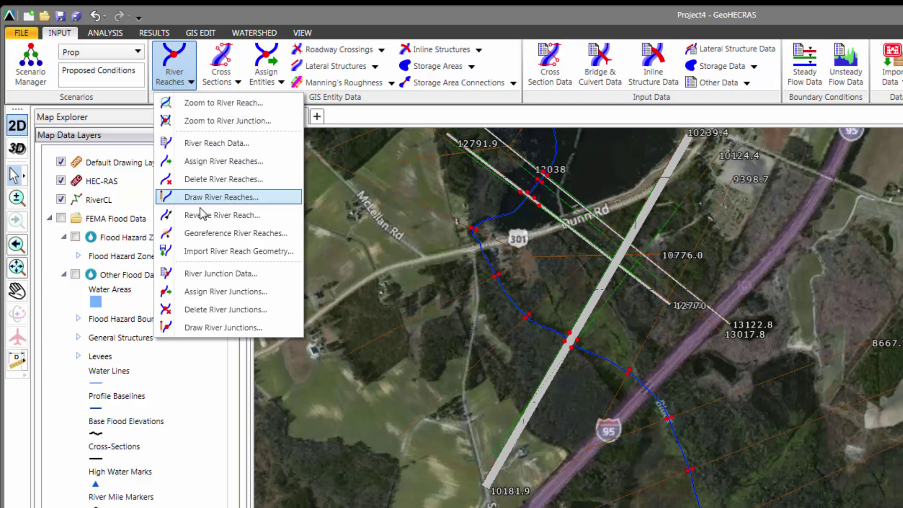
Step: In Georeference River Reaches, set Black River Reach - 1 to Slide along Alignment Centerline
click(196, 234)
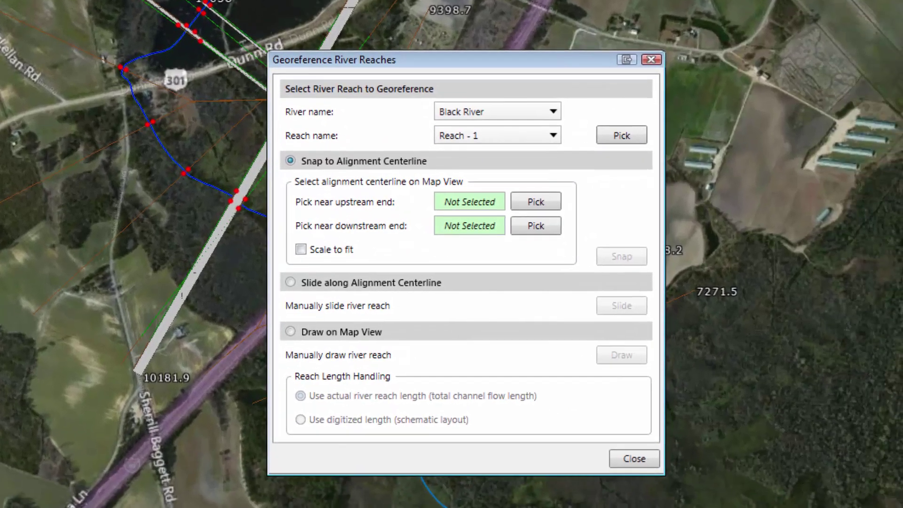
click(295, 286)
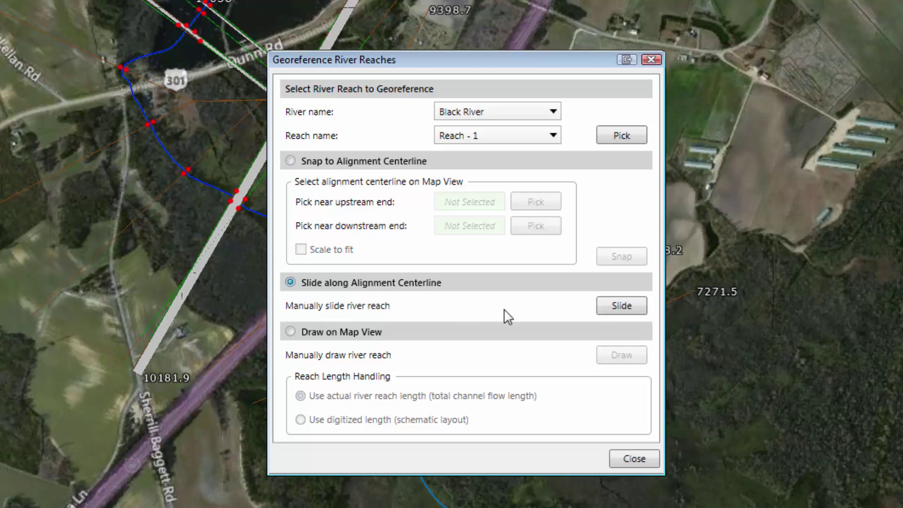
click(619, 308)
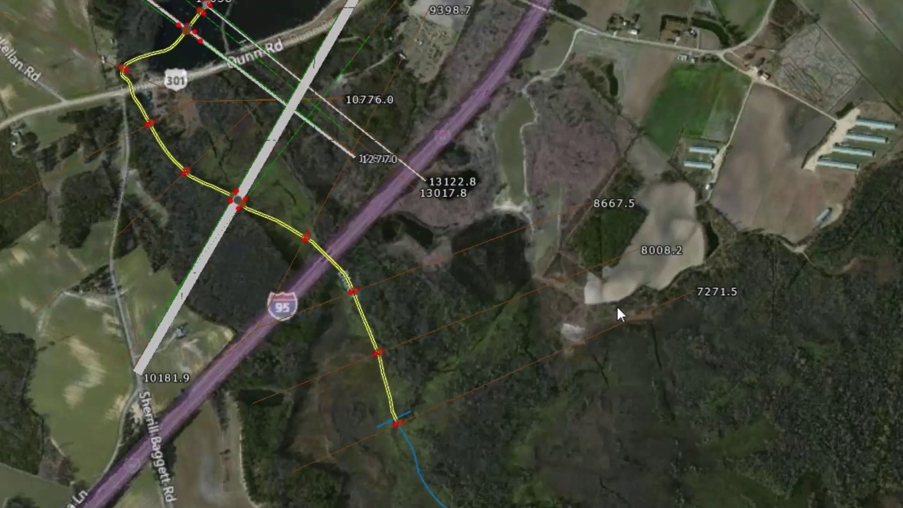
Step: Slide Black River Reach - 1 downstream along the centerline, finish with Done, and close the Georeference dialog
scroll(440, 382, up, 3)
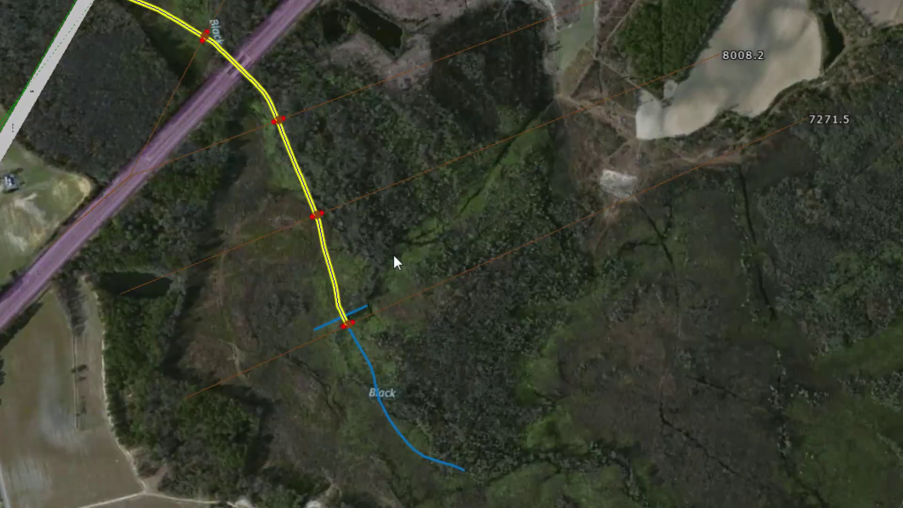
scroll(392, 264, up, 1)
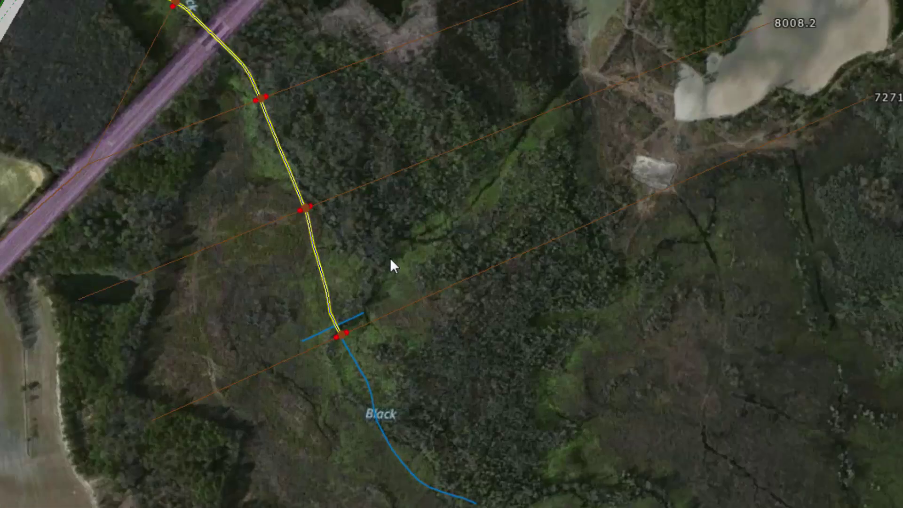
scroll(391, 260, down, 1)
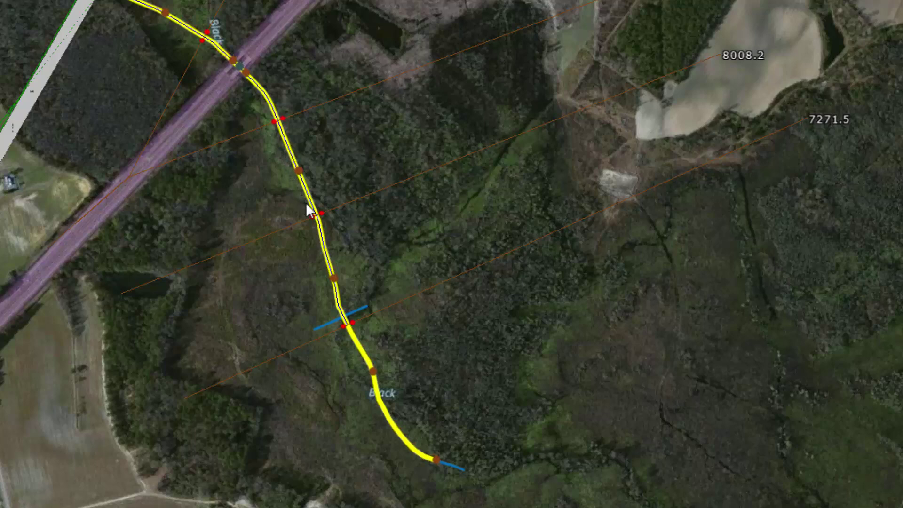
scroll(246, 94, up, 3)
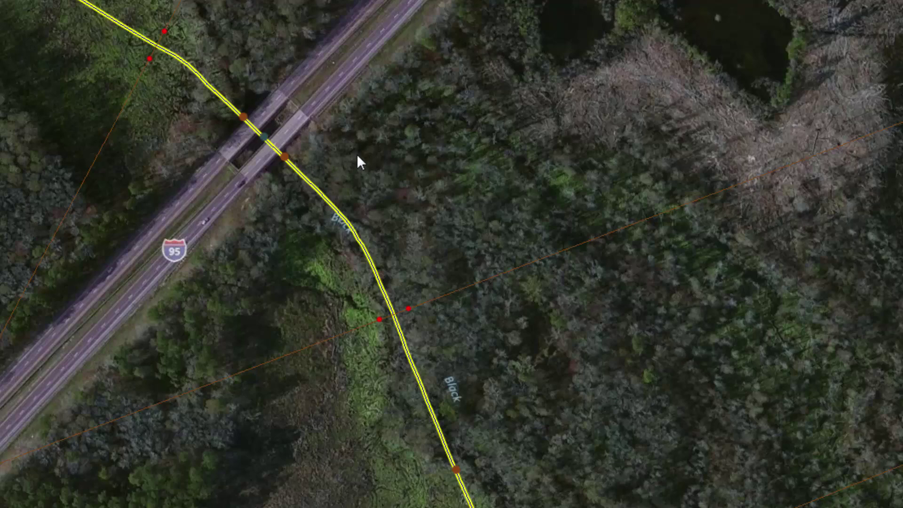
right_click(349, 142)
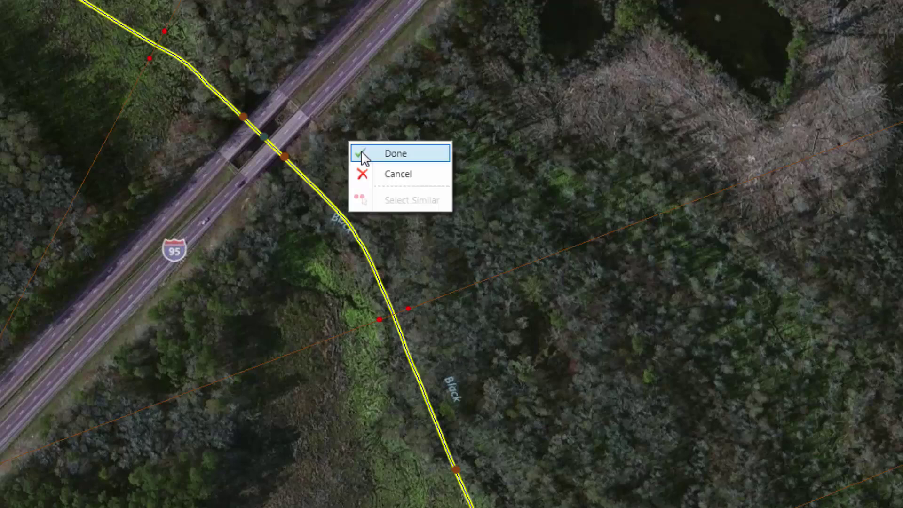
click(364, 155)
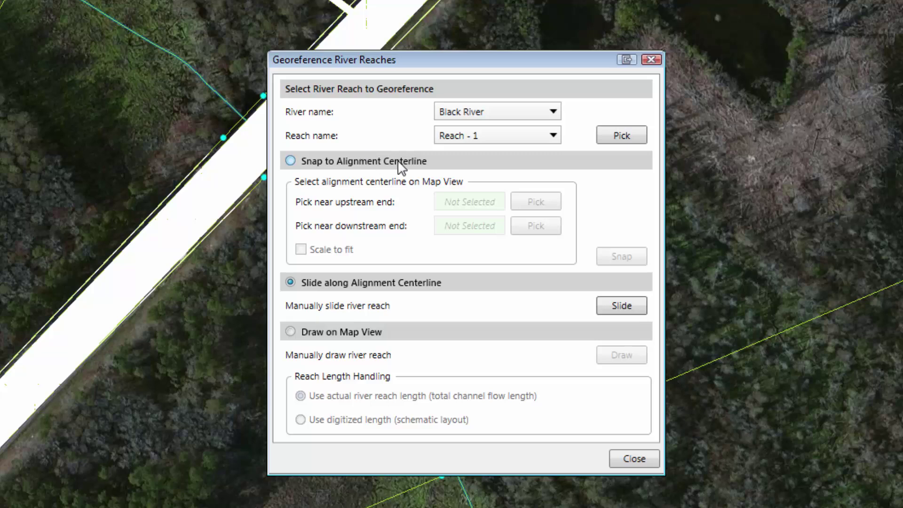
click(620, 465)
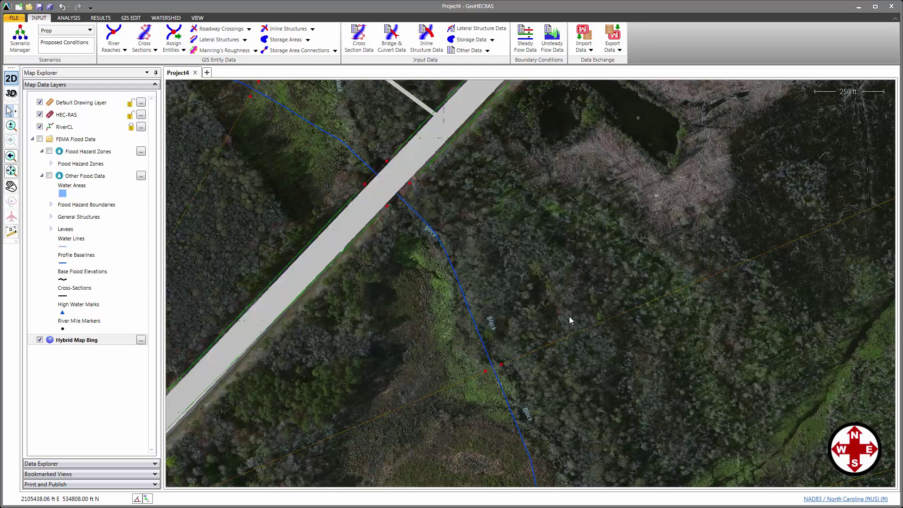
Step: Zoom out and turn on the FEMA Flood Data layer in Map Data Layers
scroll(450, 240, down, 2)
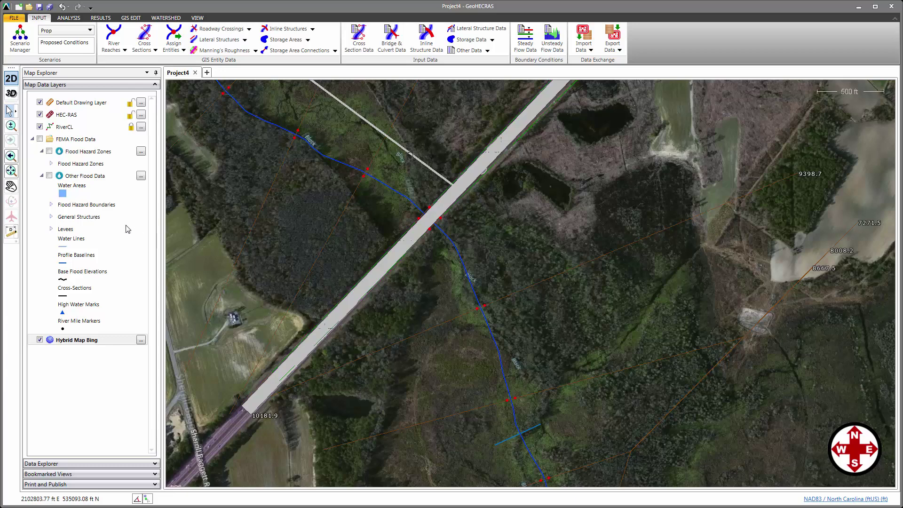
click(40, 140)
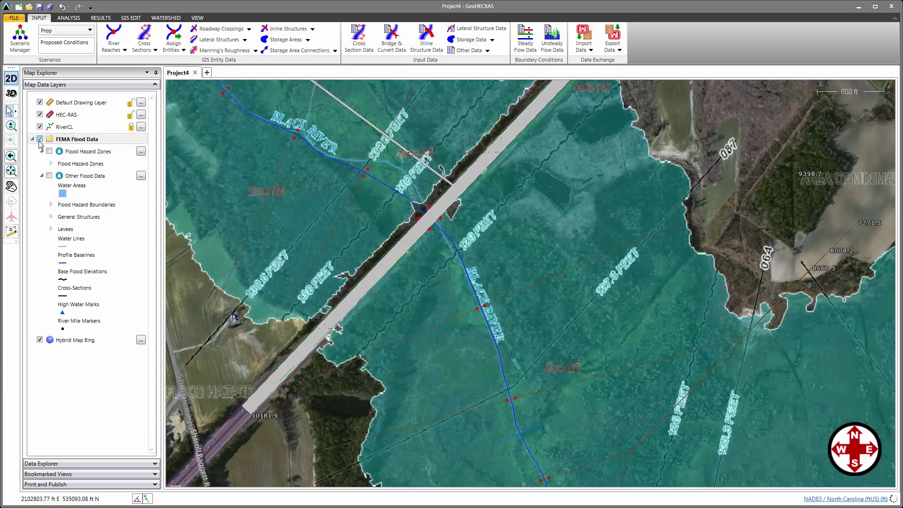
Step: Apply 69% transparency to the Hybrid Map Bing imagery layer
click(141, 340)
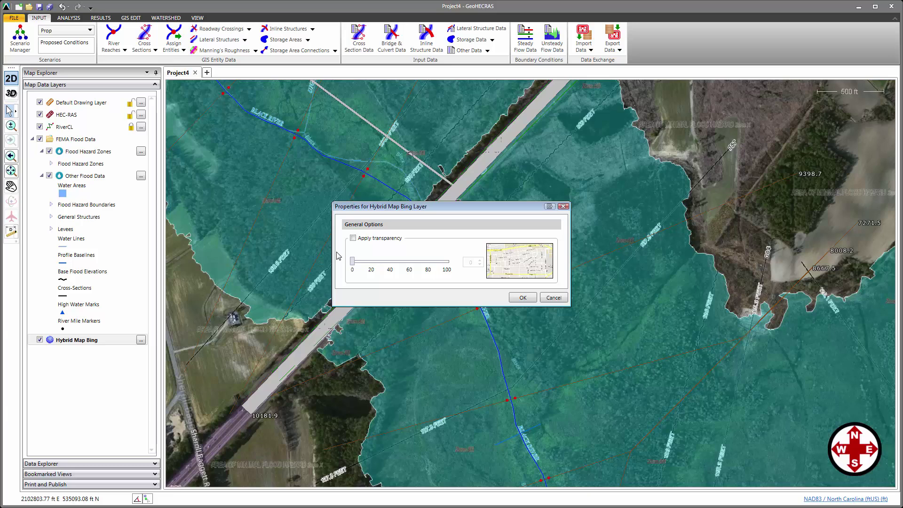
click(352, 238)
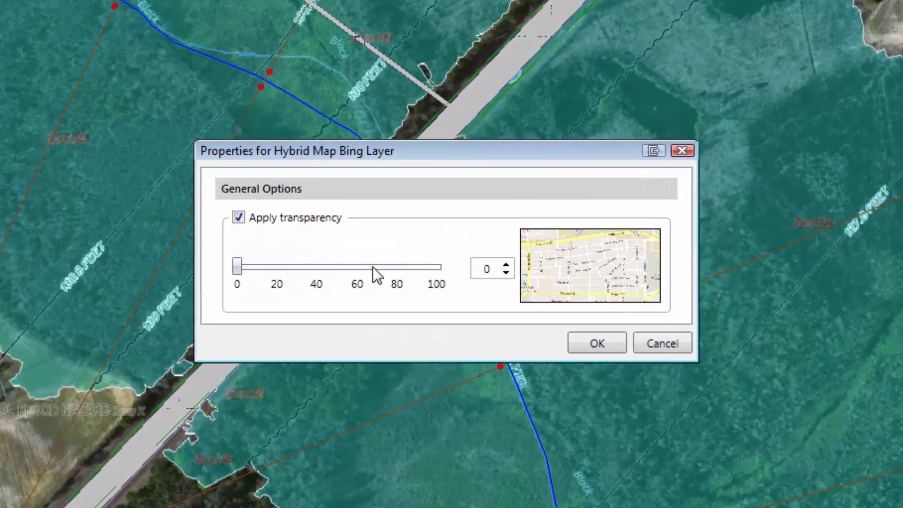
click(418, 261)
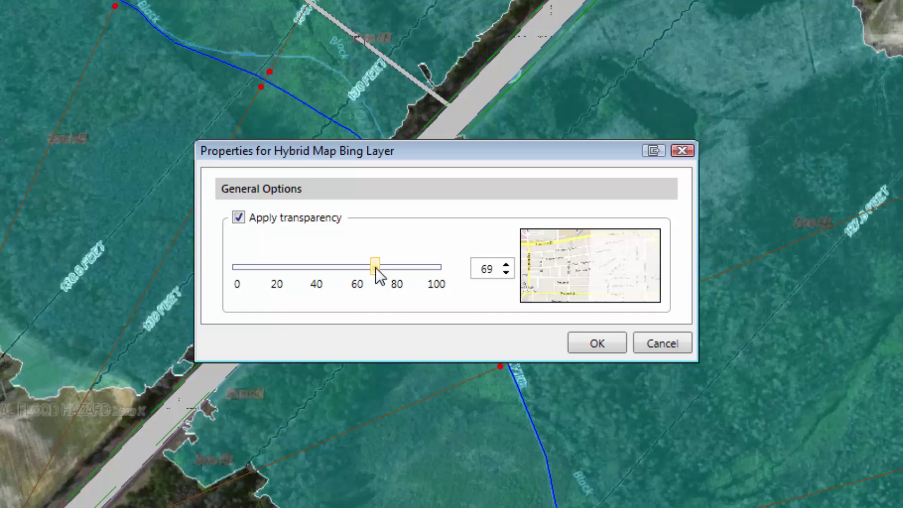
click(589, 342)
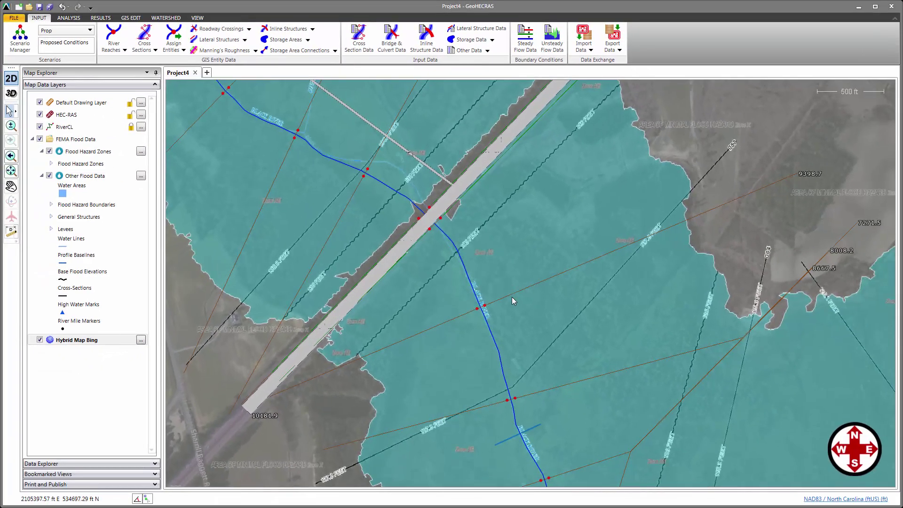
Step: Graphic-edit cross section 9398.7, rotating it clockwise about its river crossing point
click(513, 294)
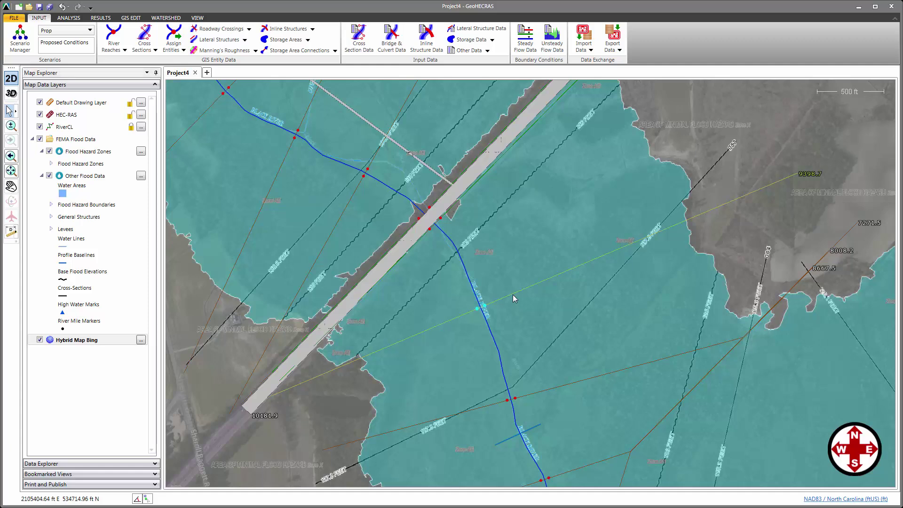
right_click(513, 294)
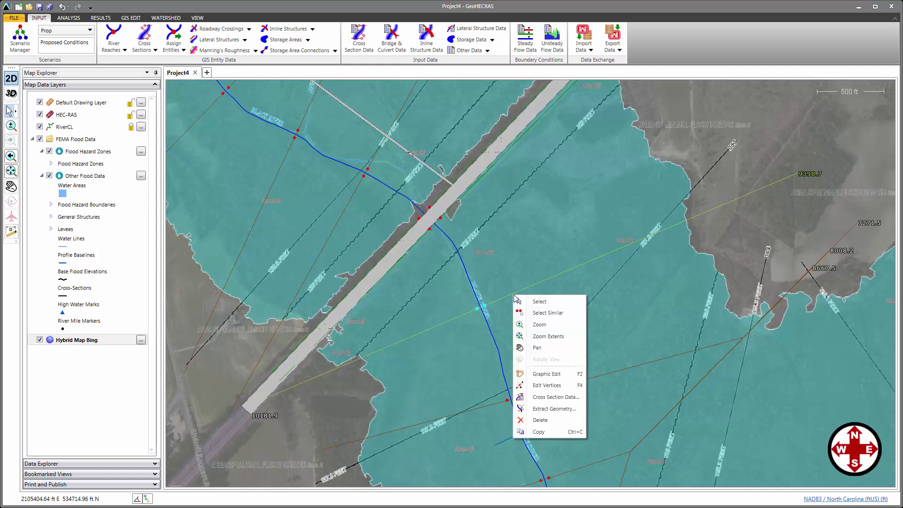
click(539, 375)
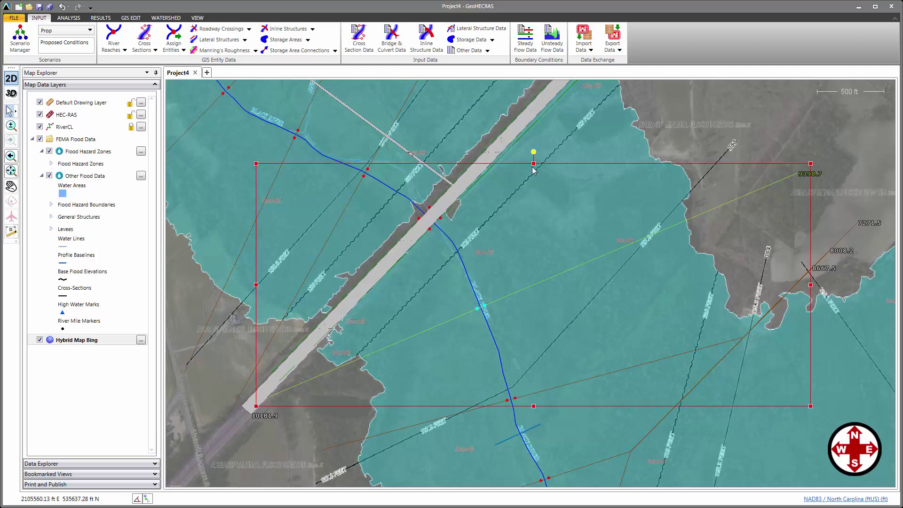
drag(533, 151, 534, 151)
drag(534, 285, 480, 308)
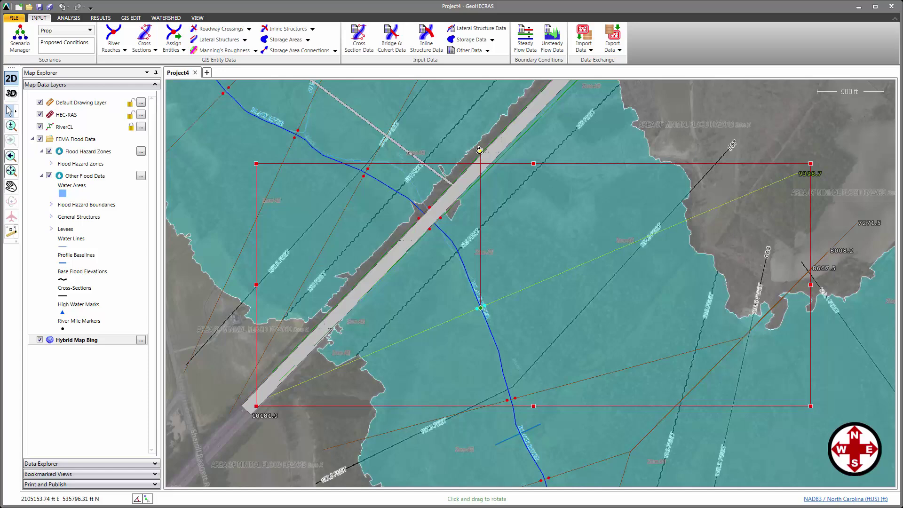
drag(480, 153, 426, 174)
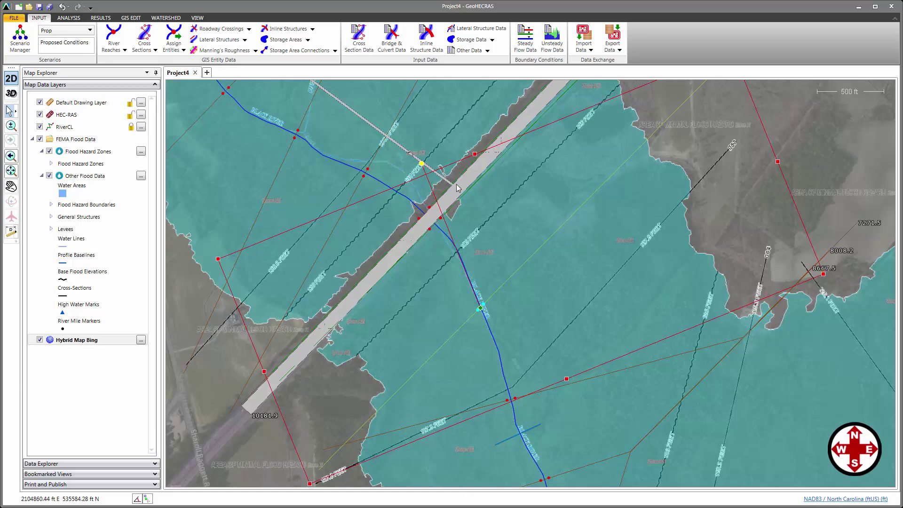
click(718, 205)
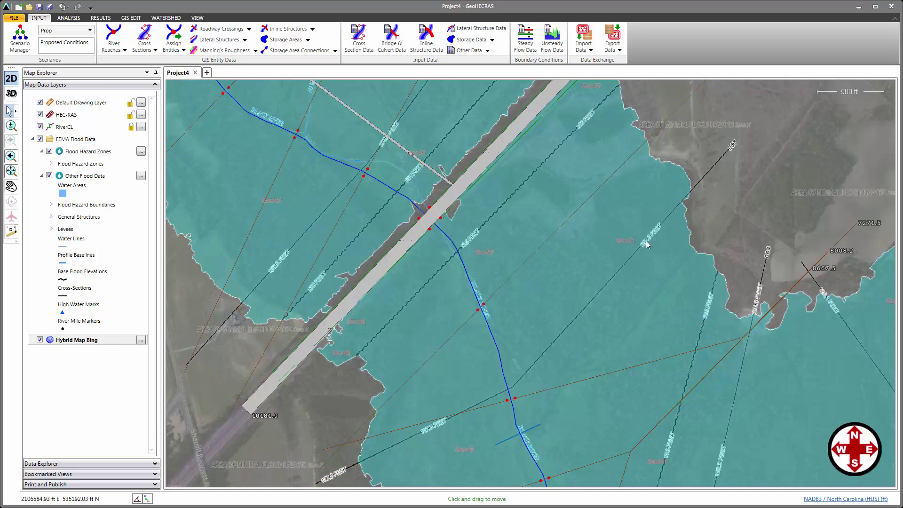
drag(593, 267, 592, 237)
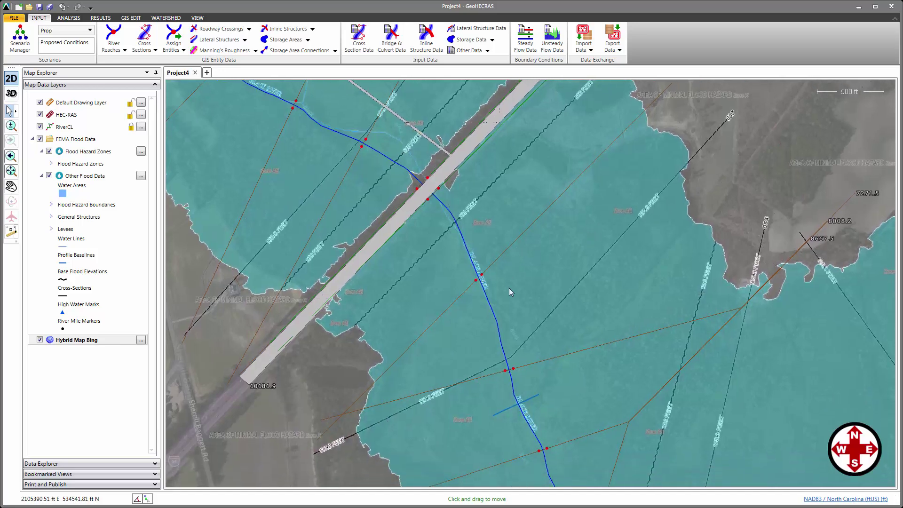
drag(508, 287, 510, 225)
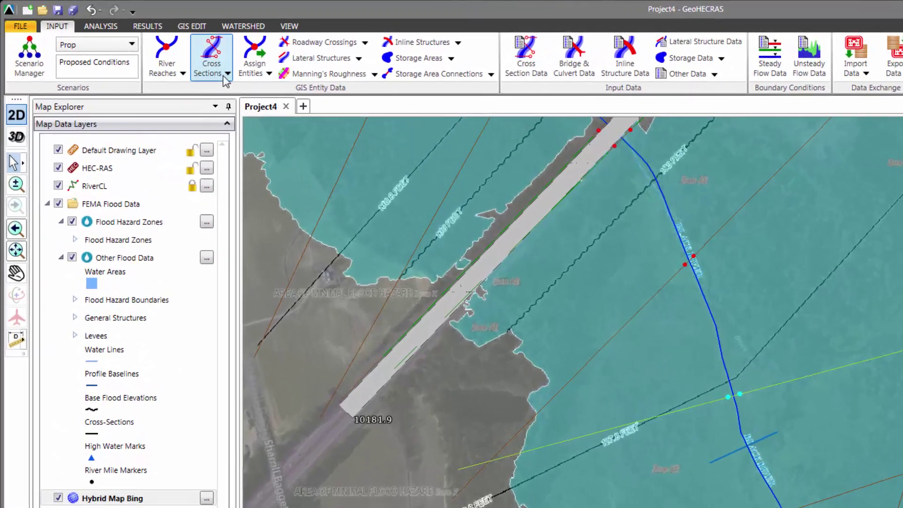
Step: In Georeference Cross Sections, choose Draw on Map View for cross section 8667.5
click(226, 74)
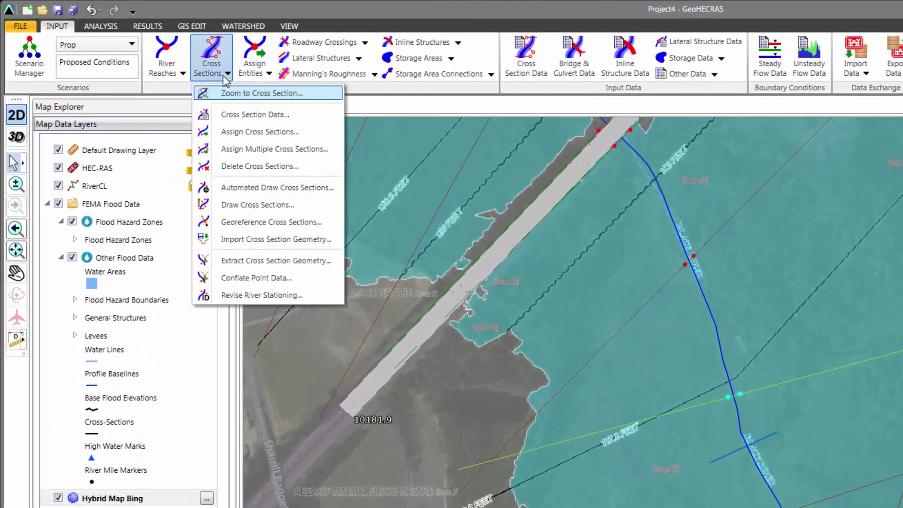
click(226, 223)
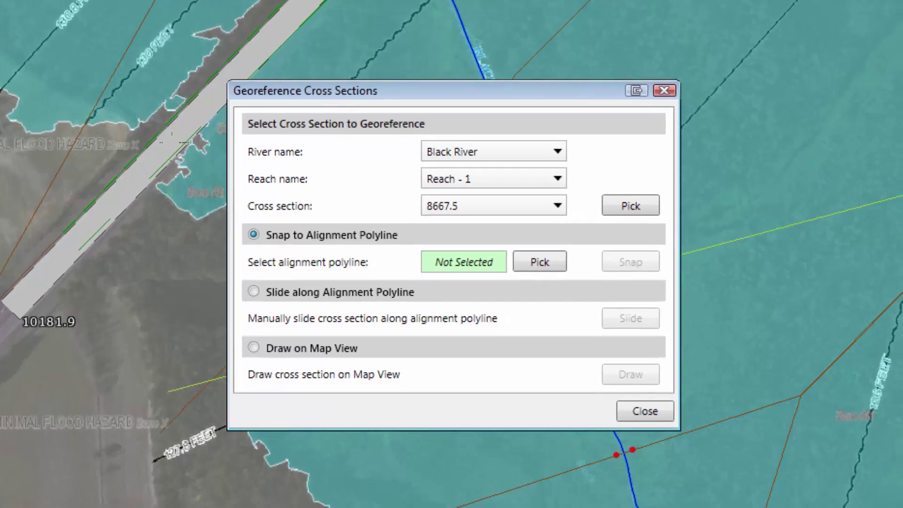
click(254, 348)
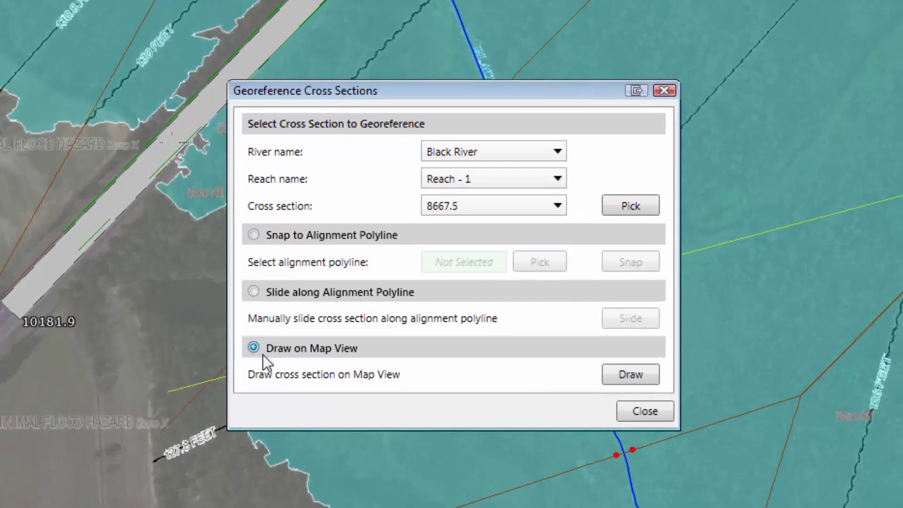
click(629, 374)
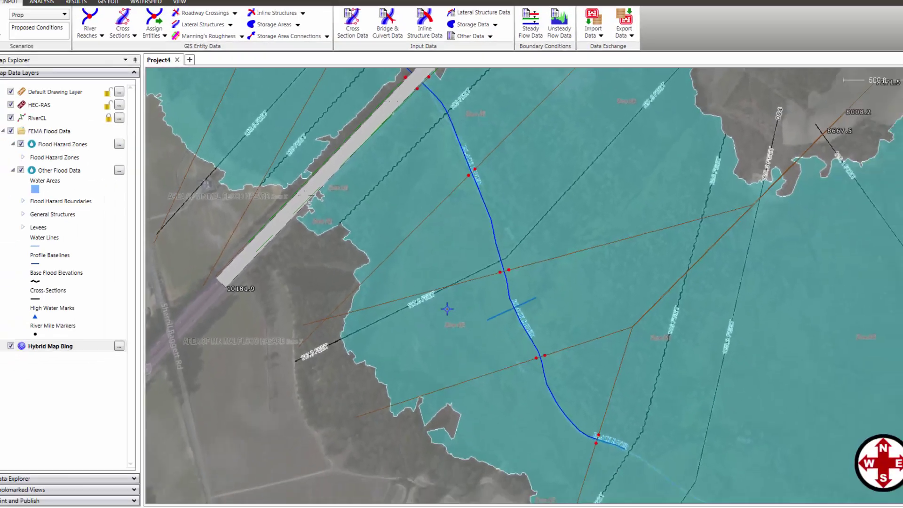
Step: Draw 8667.5 from west of the river with a bend just past it, then close the dialog
scroll(429, 304, up, 2)
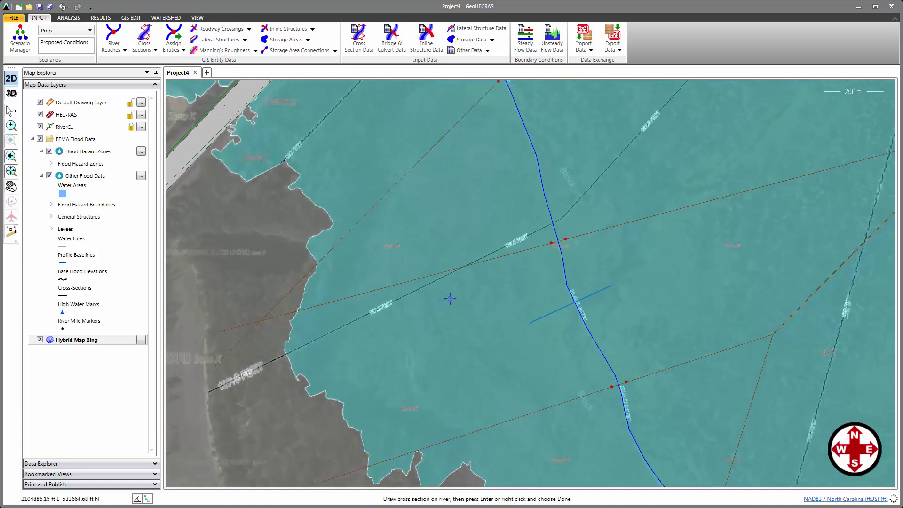
drag(455, 294, 422, 316)
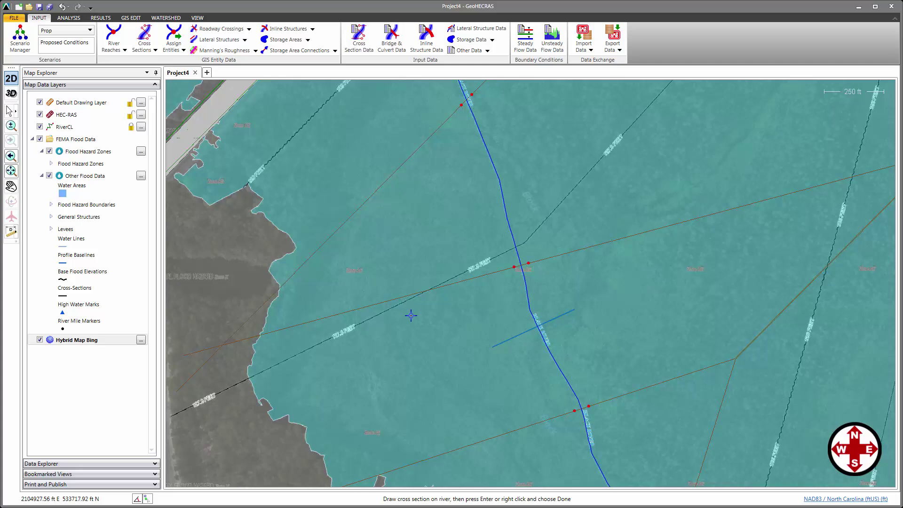
click(410, 316)
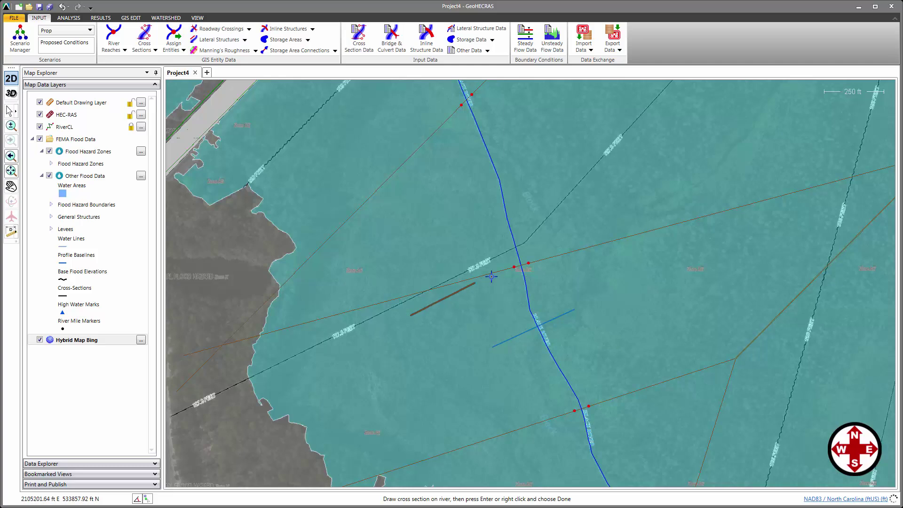
click(533, 259)
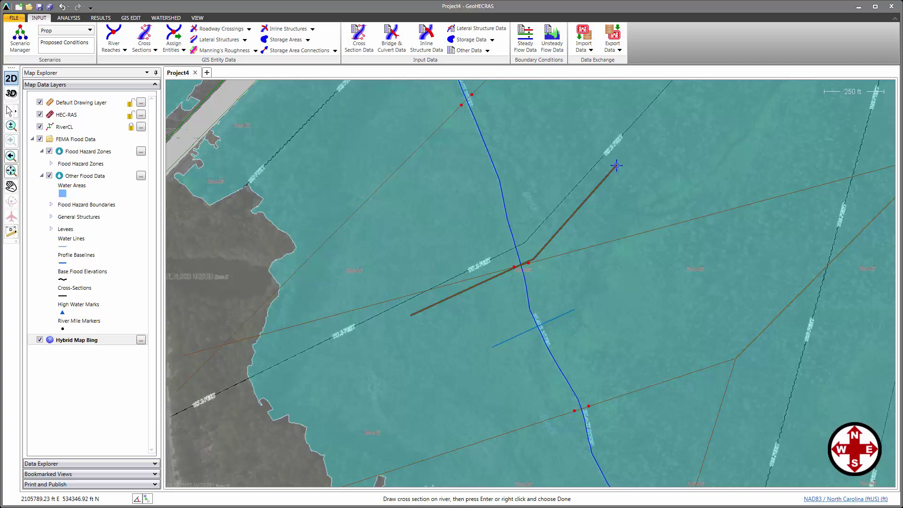
right_click(616, 166)
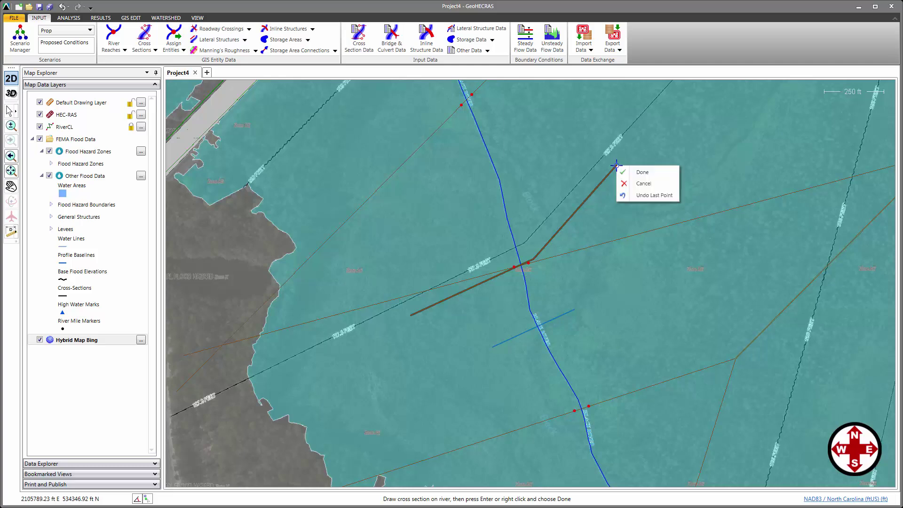
click(619, 169)
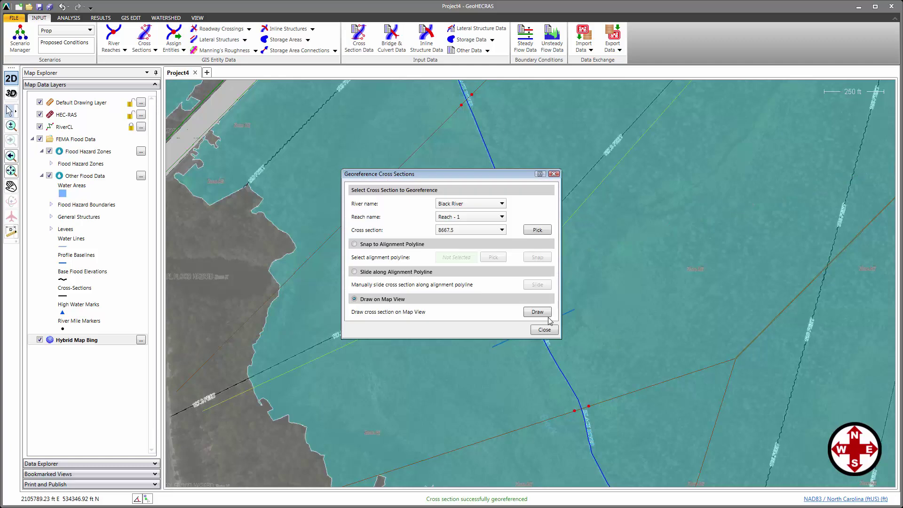
click(545, 328)
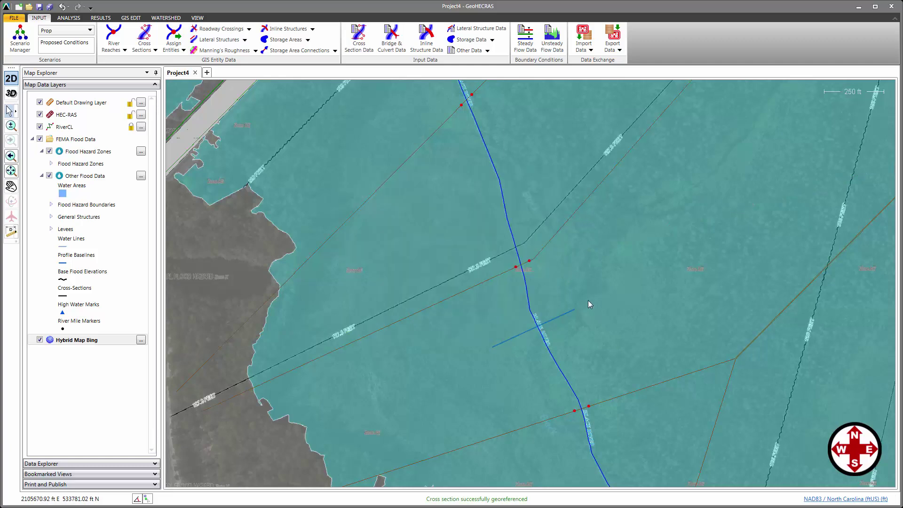
scroll(588, 300, down, 1)
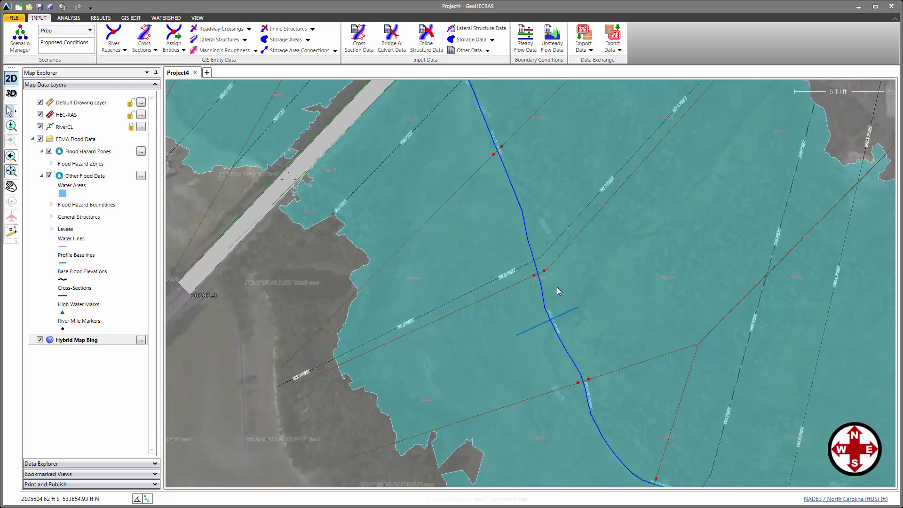